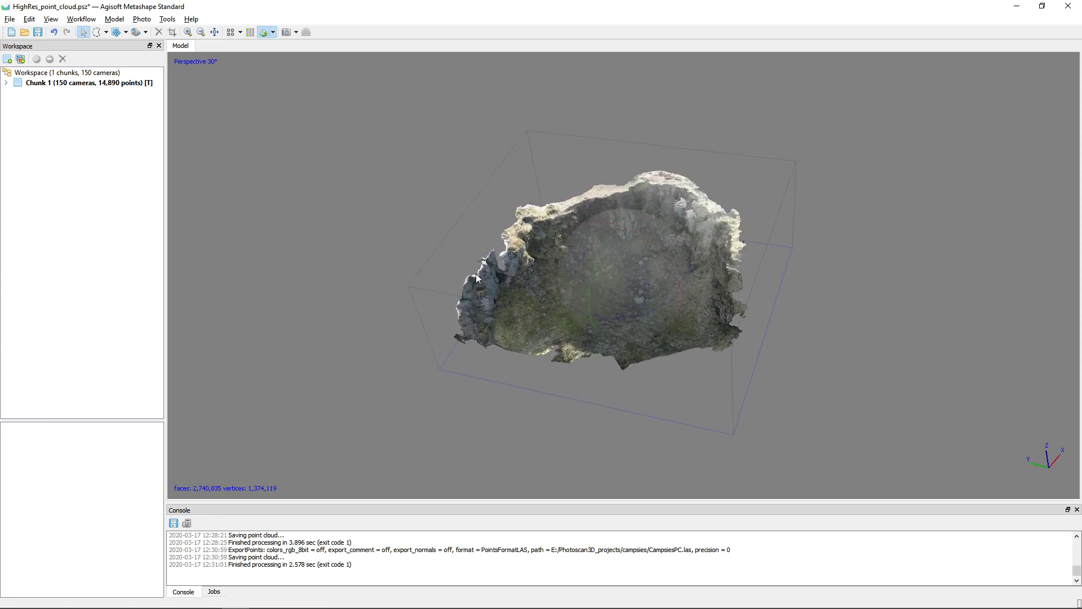
Replace the textured mesh with the 14,904,553-point dense cloud, then orbit and zoom in on it.
left_click_drag(483, 275, 491, 276)
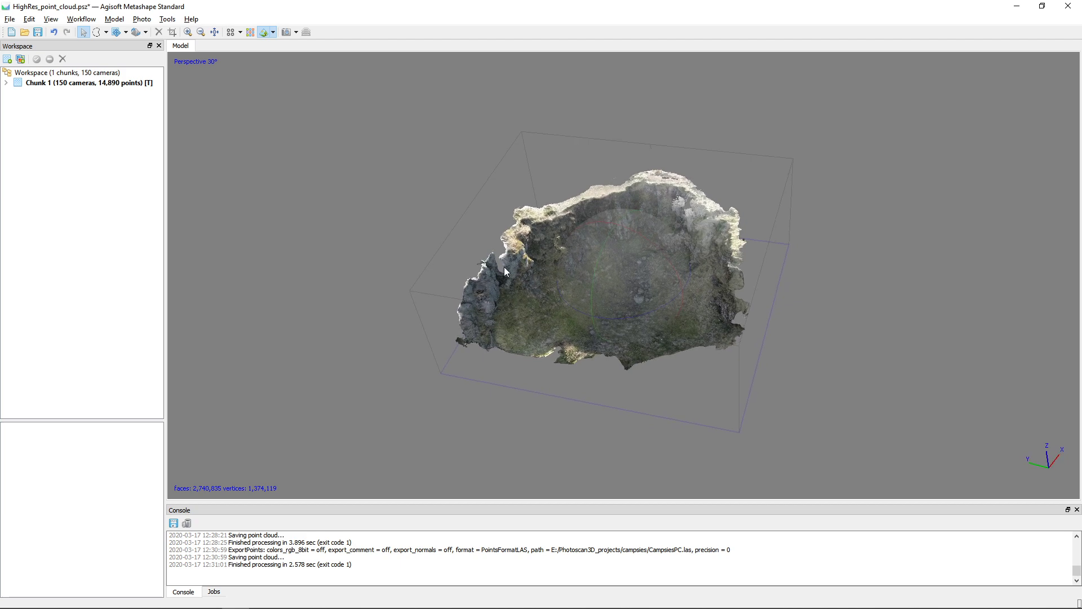
left_click(251, 32)
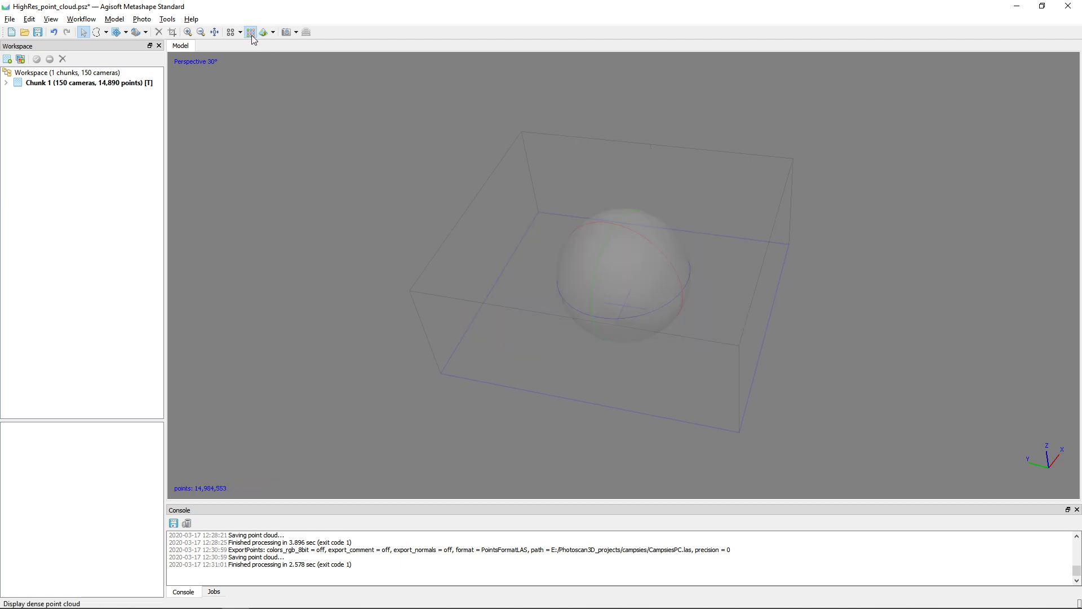
left_click_drag(689, 282, 619, 281)
scroll(611, 293, "up", 5)
Export the points as ASPRS LAS file CampsiesPCLAS, keeping Dense cloud with Point colors.
left_click(10, 19)
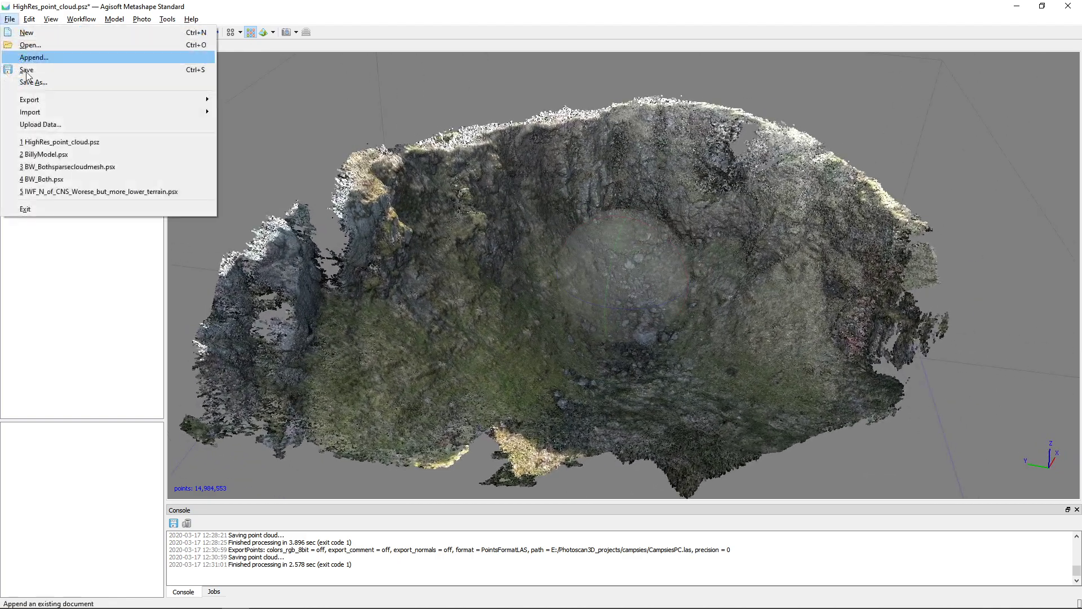
mouse_move(84, 100)
left_click(248, 102)
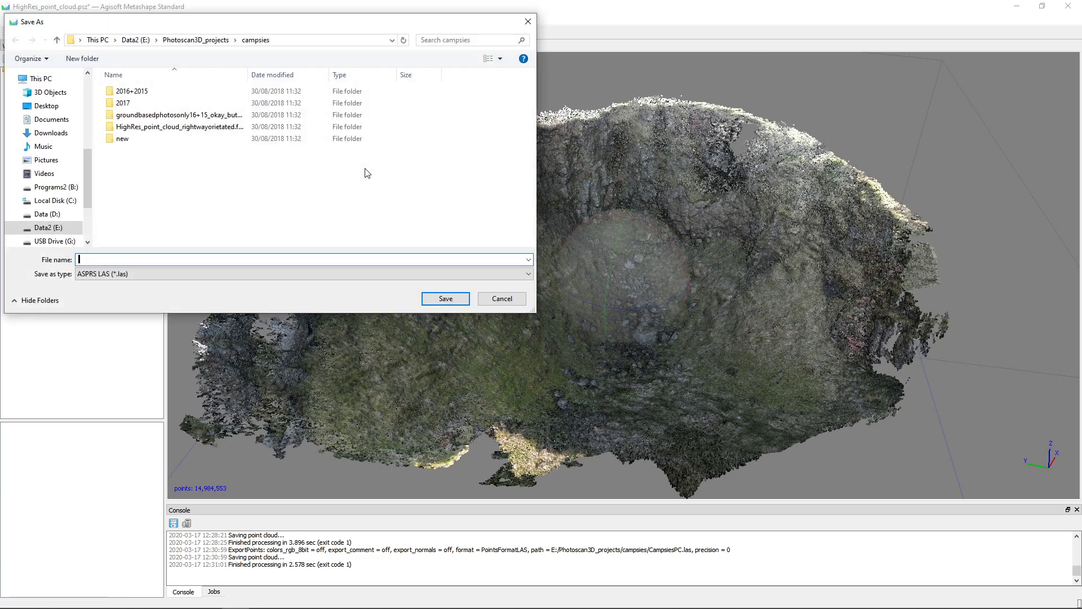
left_click(133, 274)
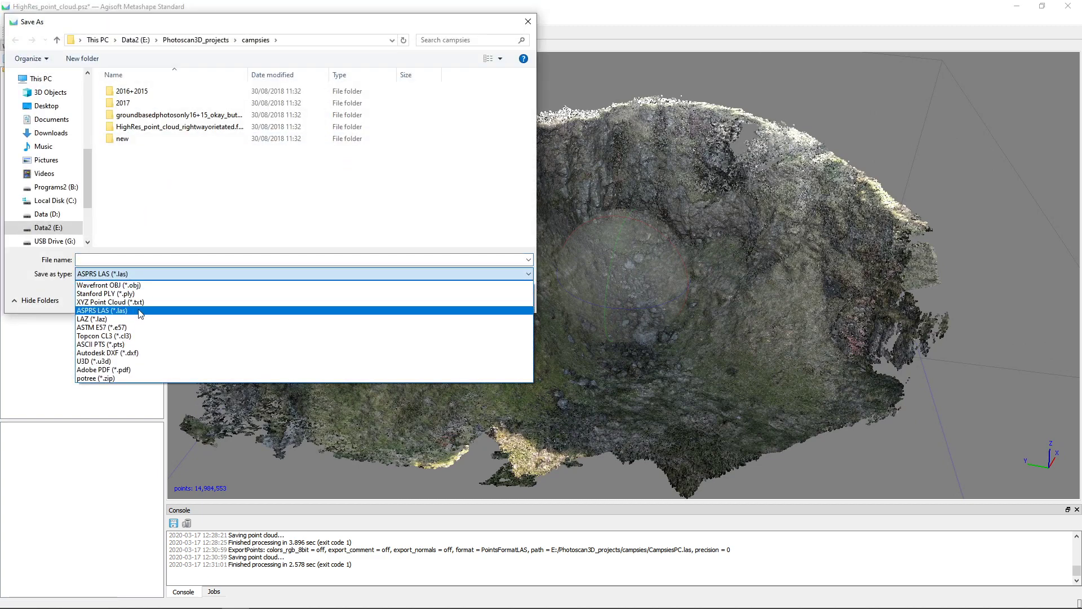
left_click(140, 314)
left_click(116, 259)
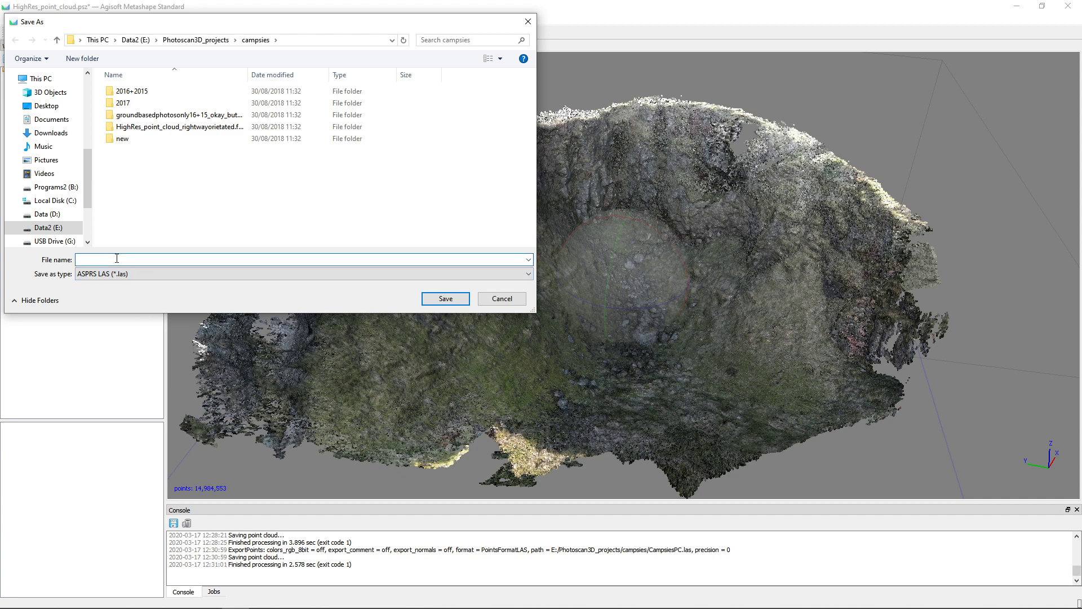
type("Campsie")
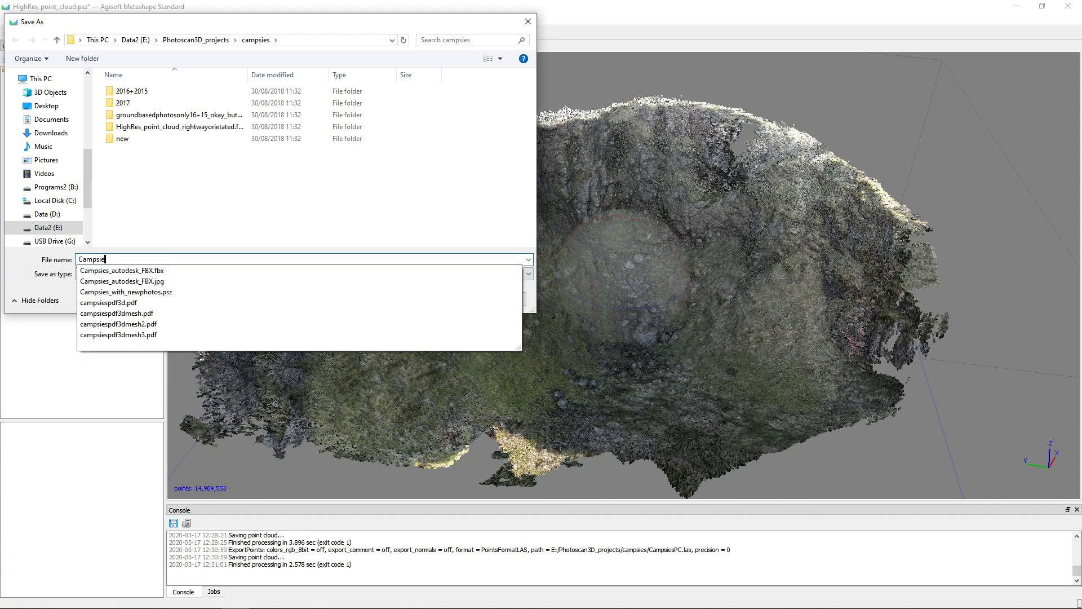
type("sPCLAS")
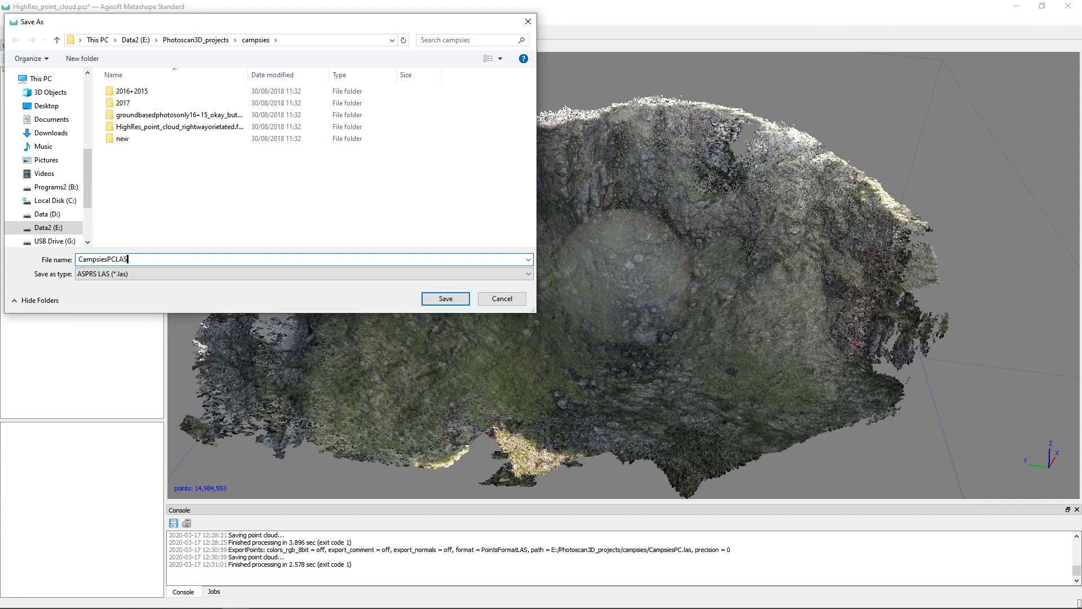
key("Return")
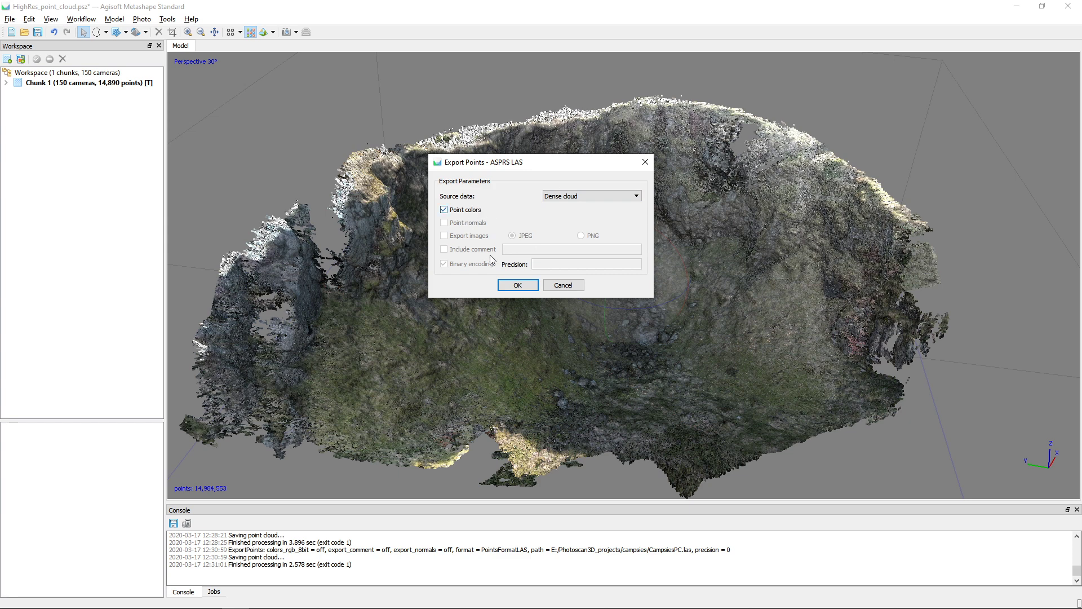
left_click(516, 286)
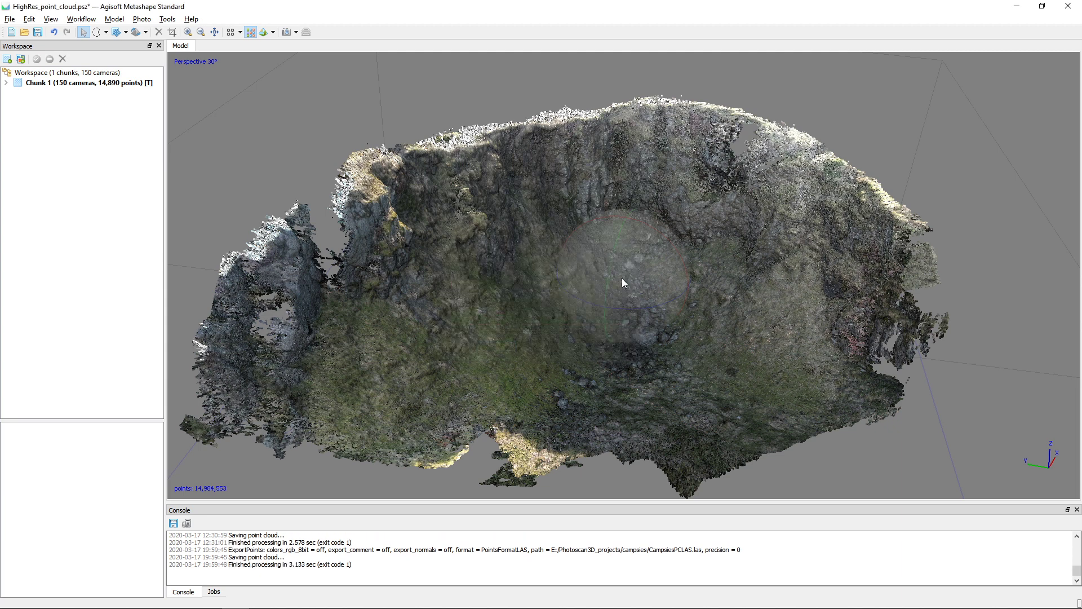
Switch to SAGA GIS and go through File > Shapes > Import to Import LAS Files.
key("alt+Tab")
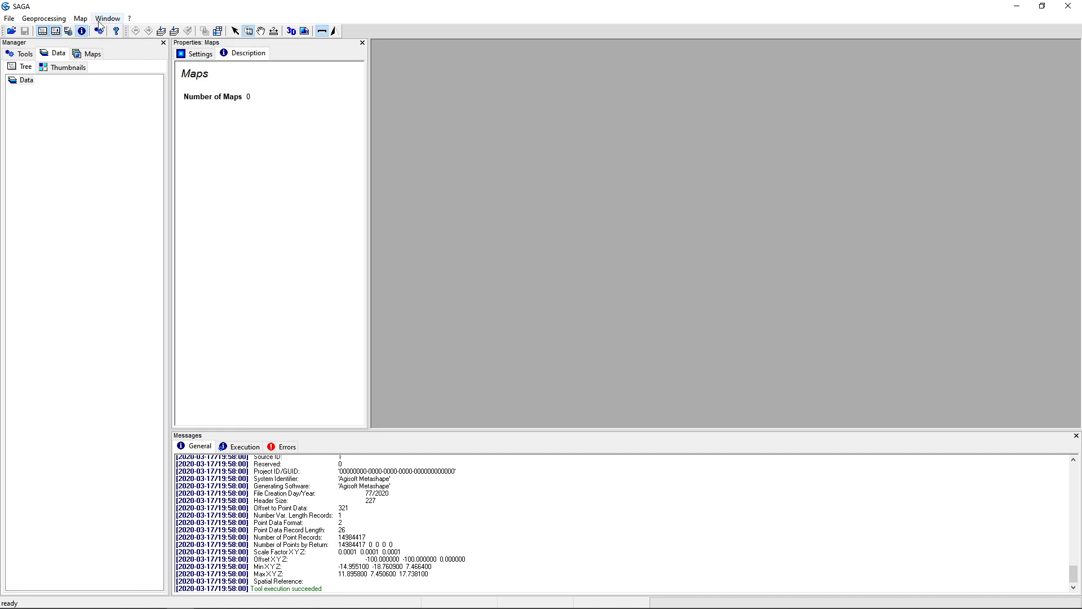
left_click(9, 19)
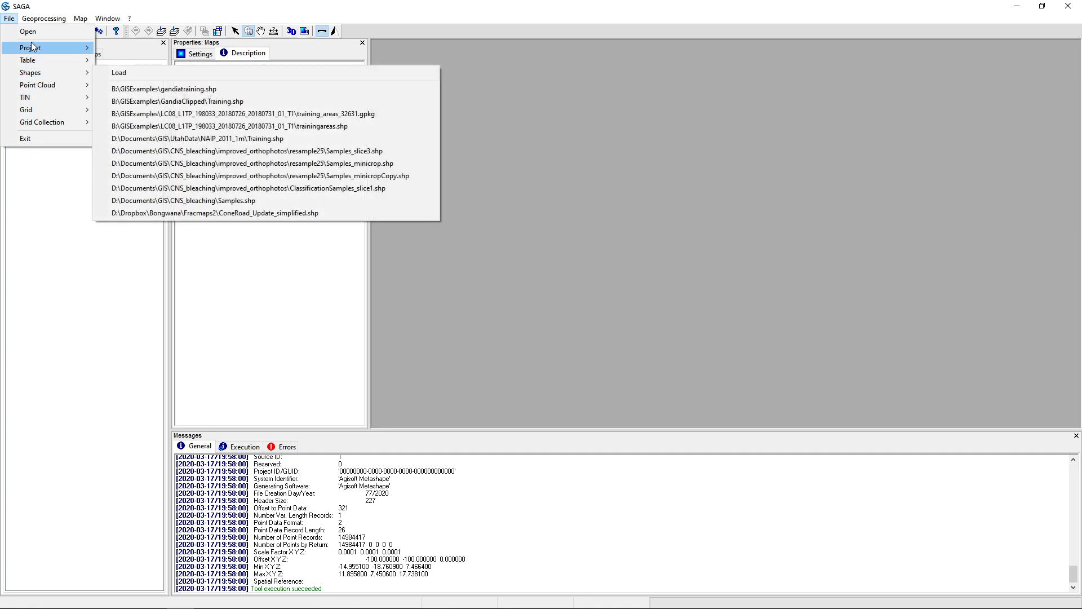
mouse_move(44, 18)
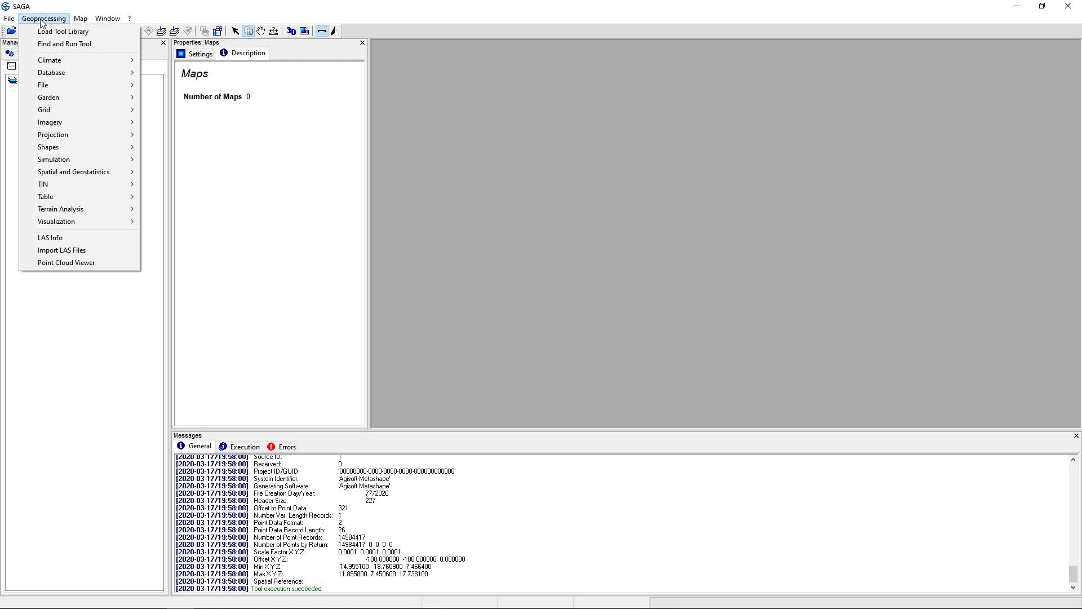
mouse_move(60, 85)
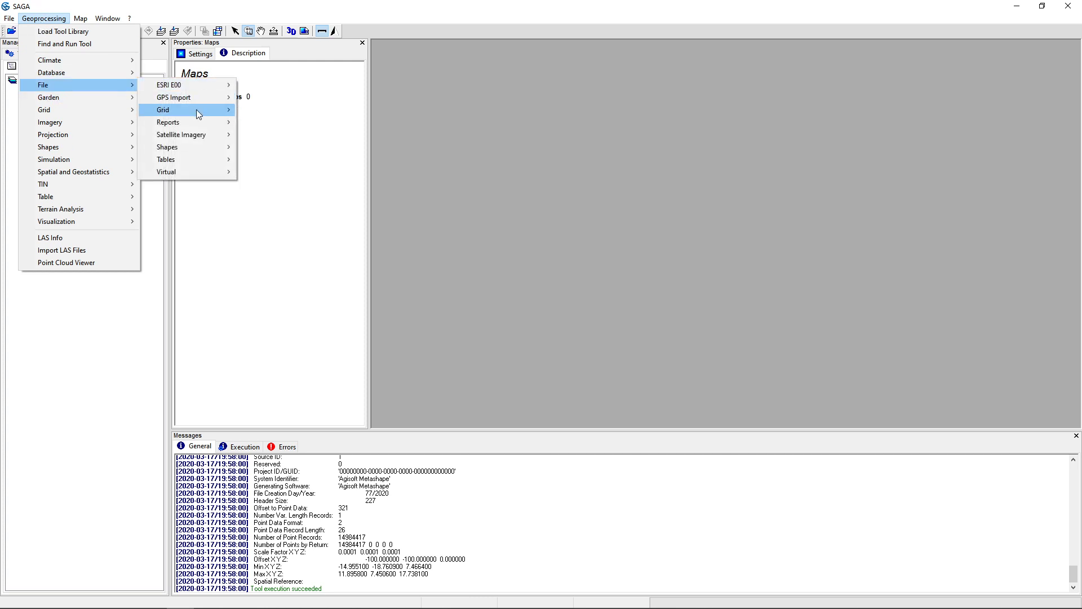
mouse_move(190, 110)
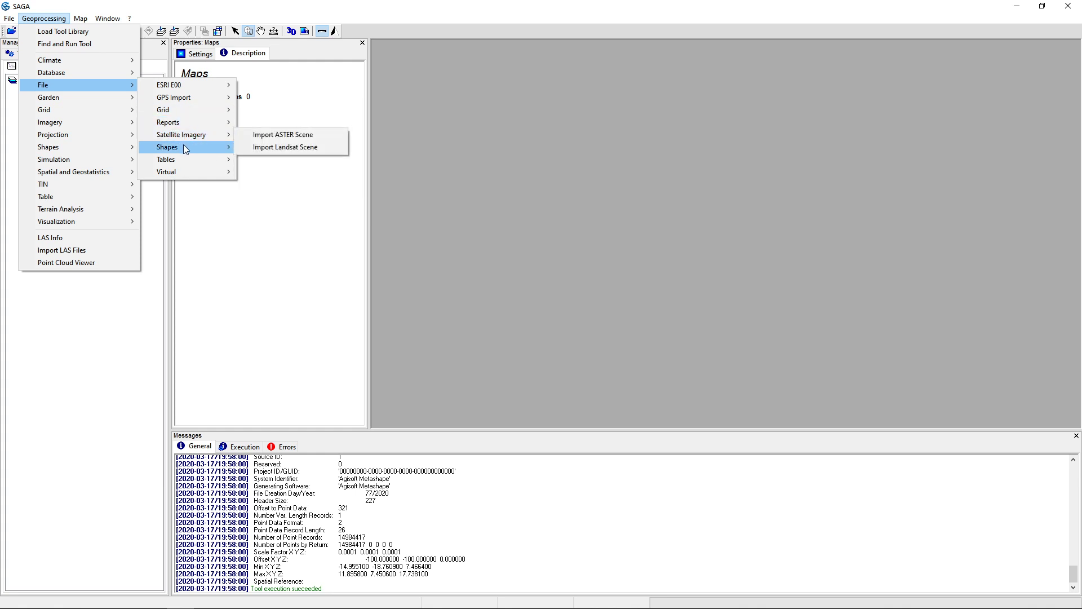
mouse_move(185, 148)
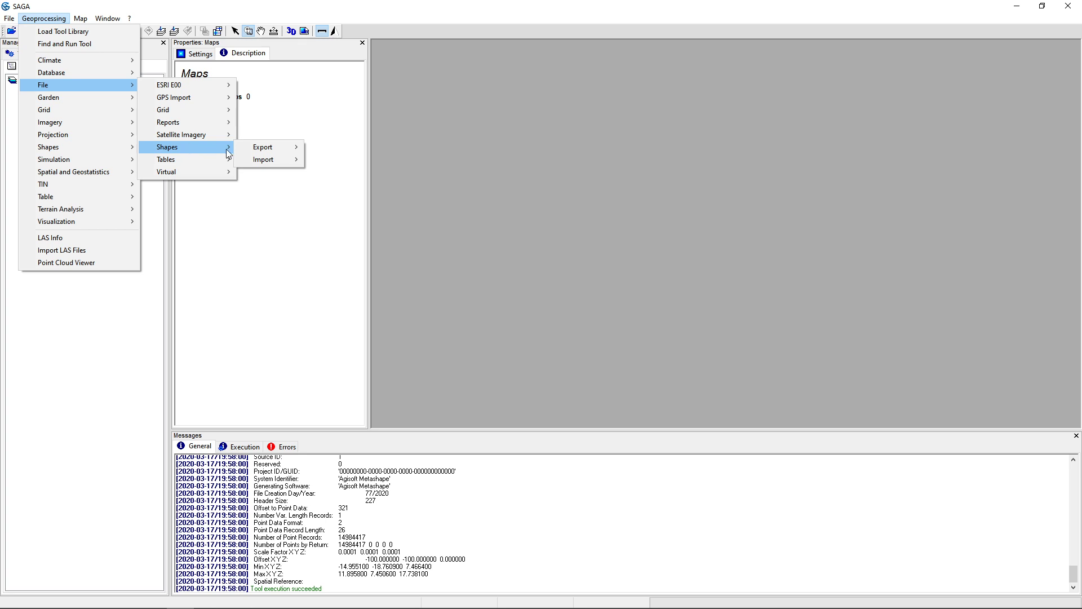
mouse_move(276, 160)
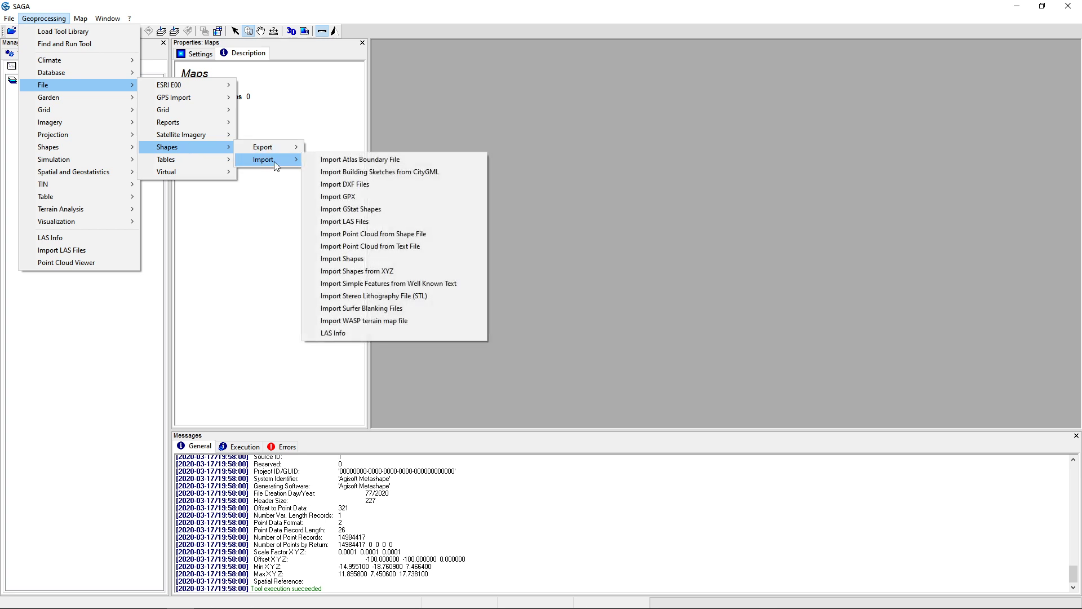
Open Import LAS Files and set CampsiesPCLAS.las from the campsies folder as the input file.
left_click(376, 223)
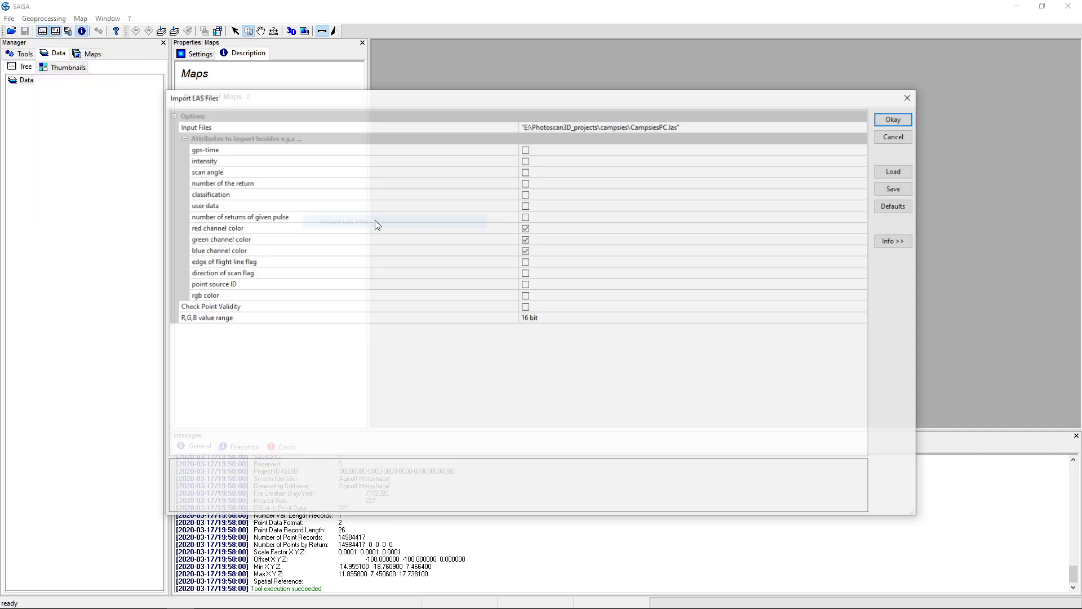
left_click(800, 128)
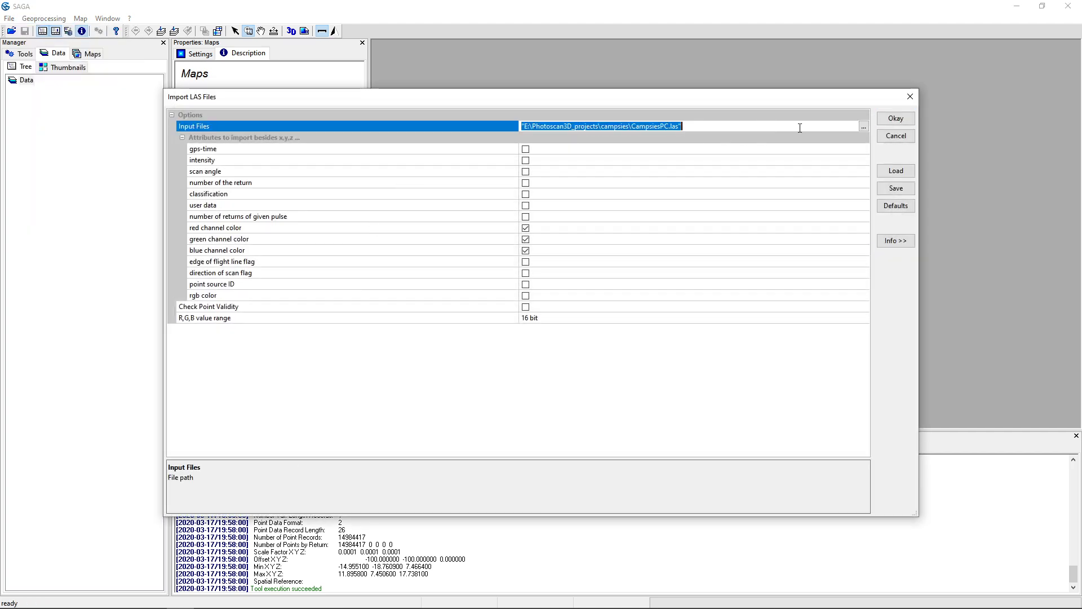
left_click(862, 128)
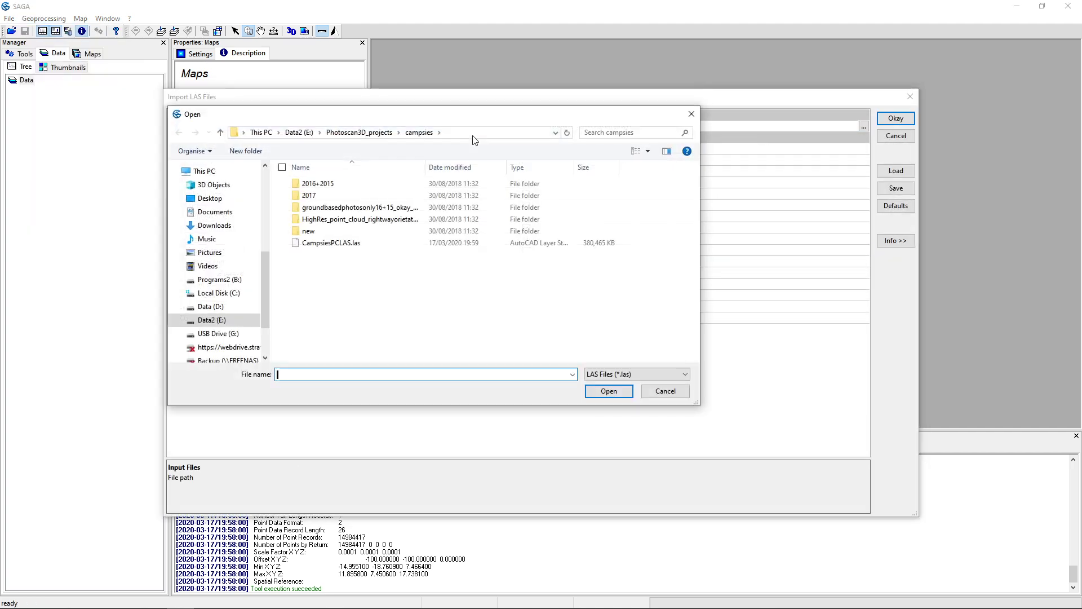
left_click(350, 245)
left_click(608, 391)
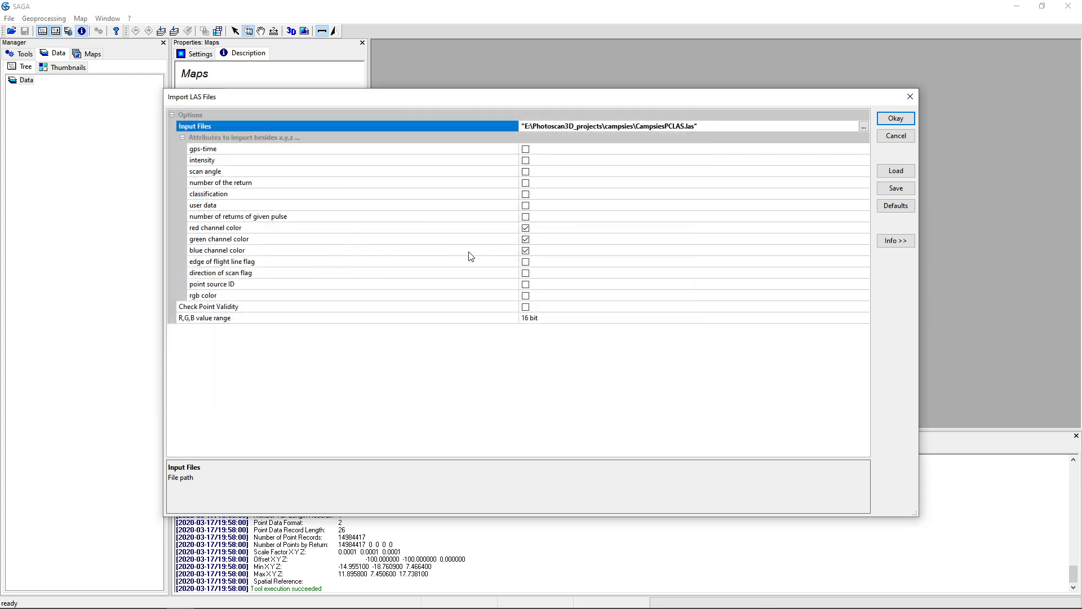
Enable red, green and blue channels, point validity checking and rgb color, then run the import.
left_click(525, 228)
left_click(525, 239)
left_click(526, 251)
left_click(526, 307)
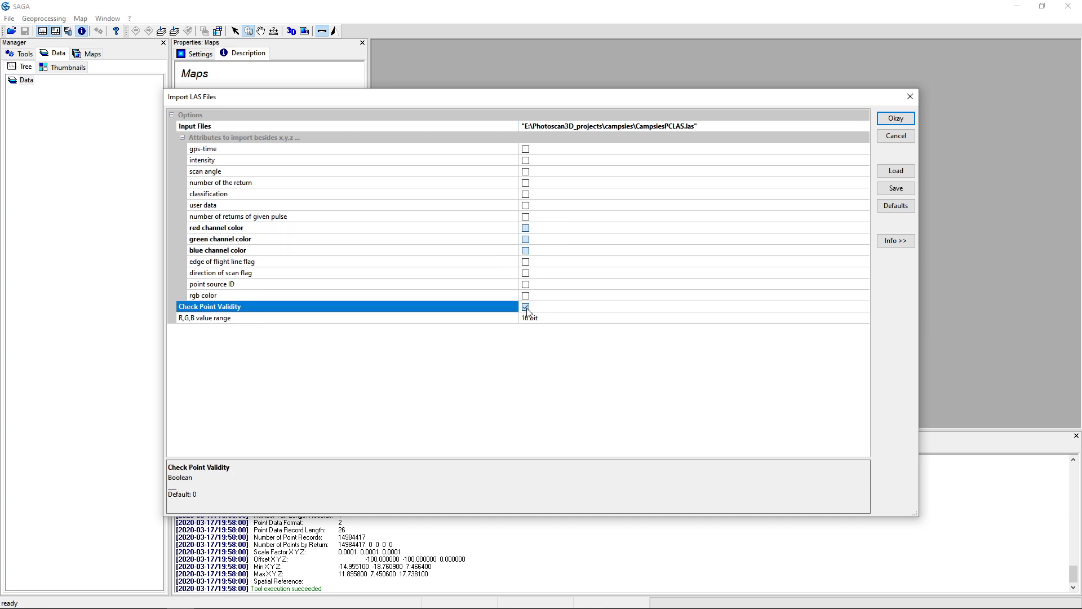
left_click(526, 296)
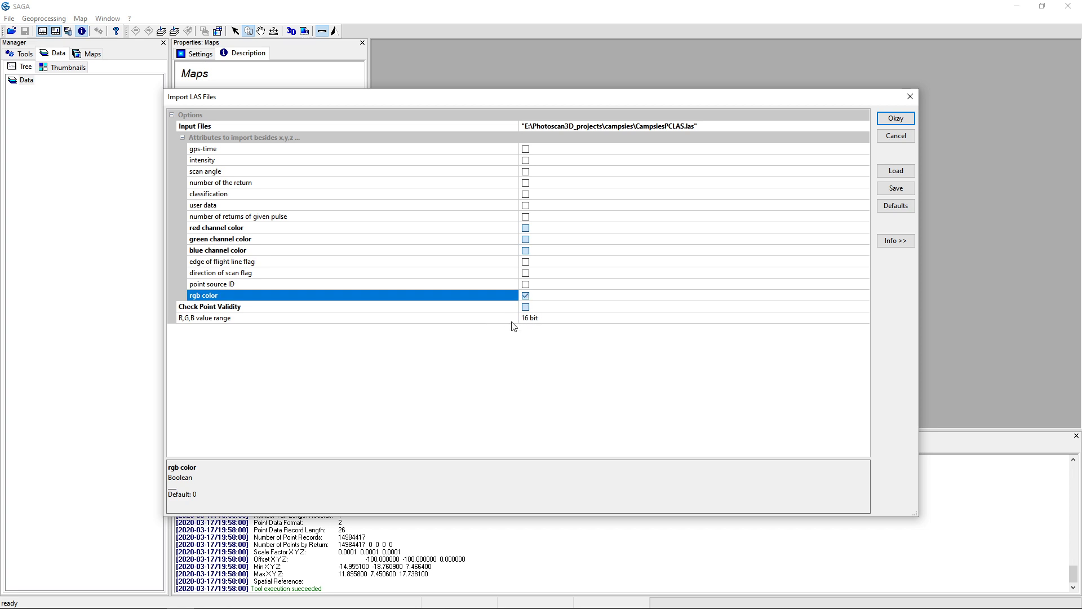
left_click(897, 121)
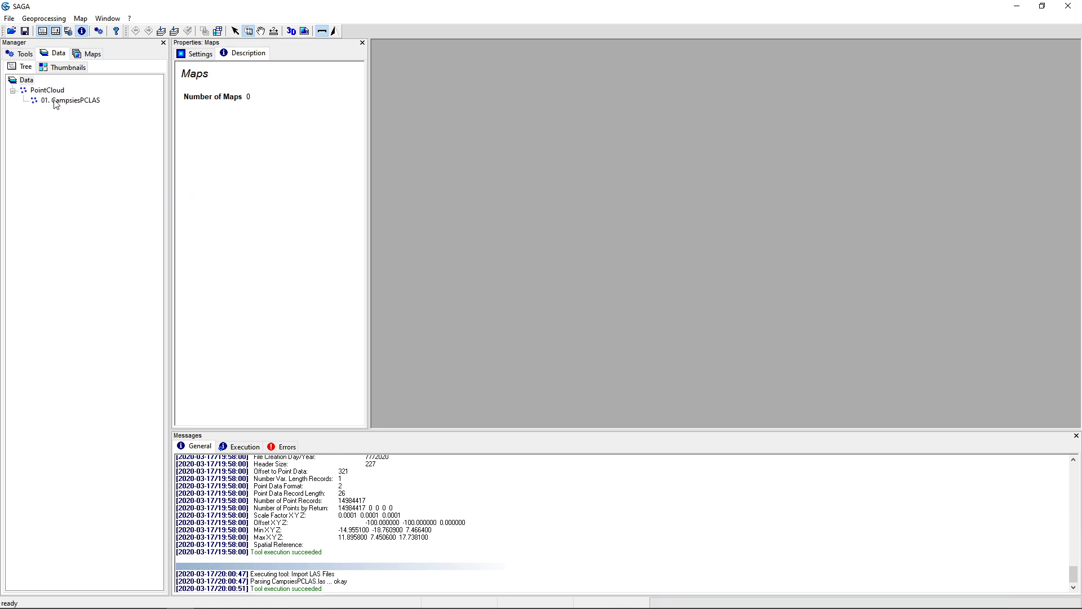
Display CampsiesPCLAS in map 01. CampsiesPCLAS and maximize that map window.
left_click(56, 102)
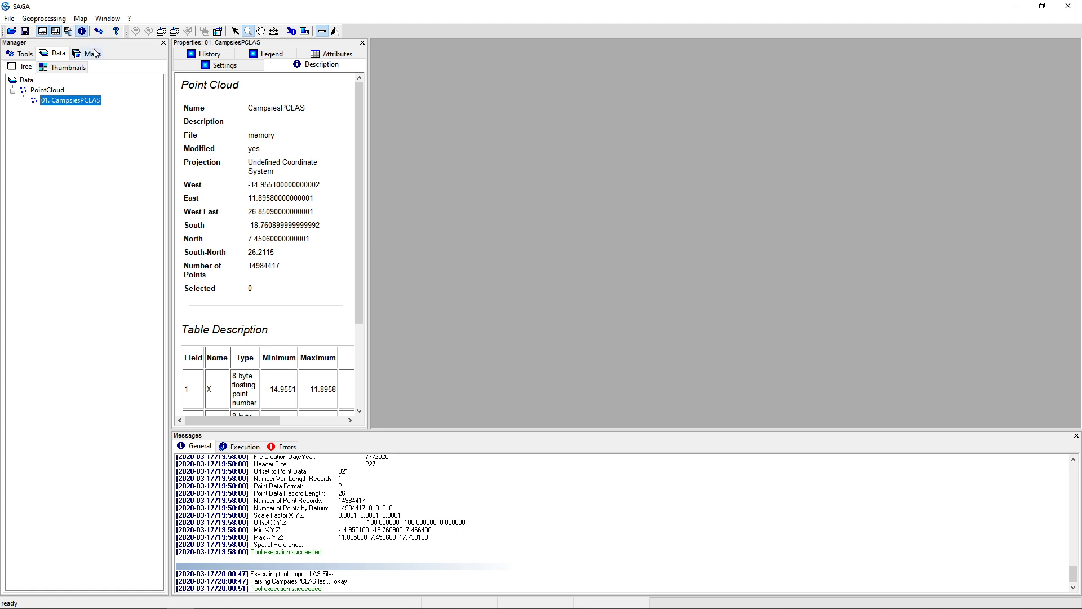
double_click(65, 101)
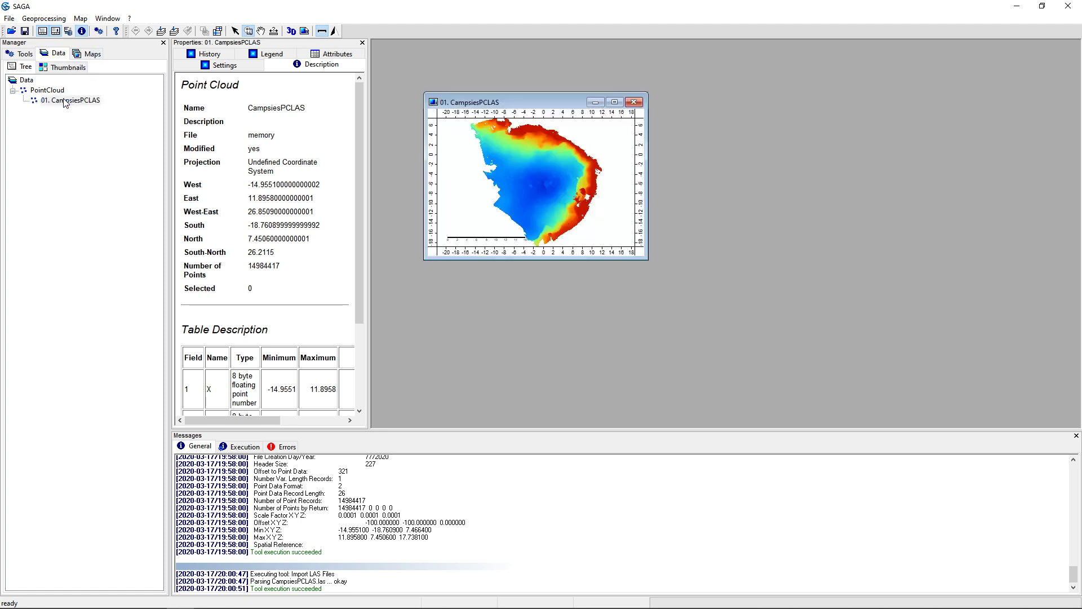
left_click(92, 53)
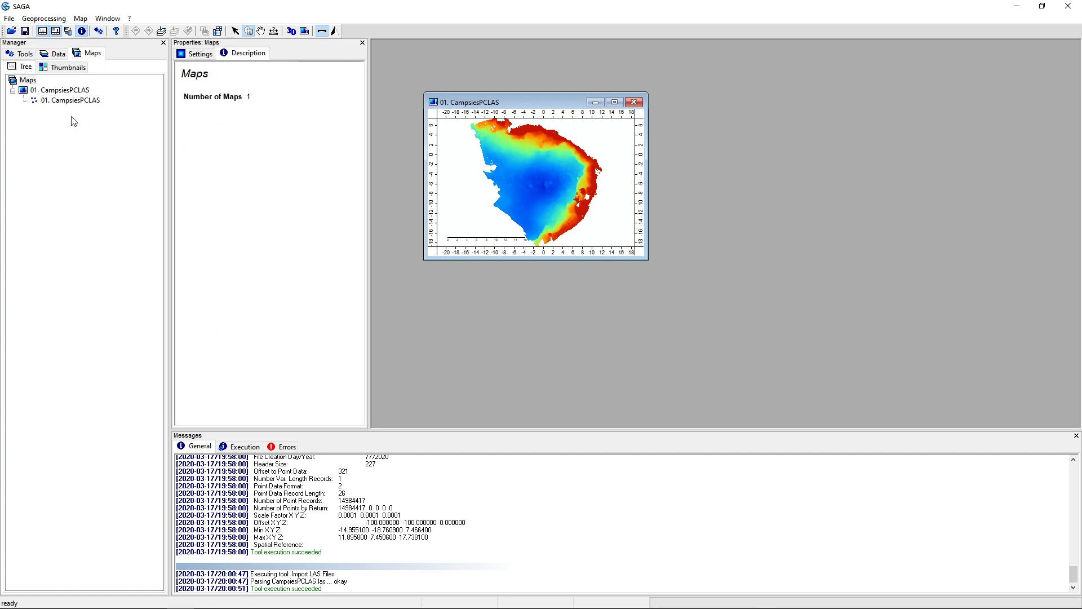
left_click(614, 102)
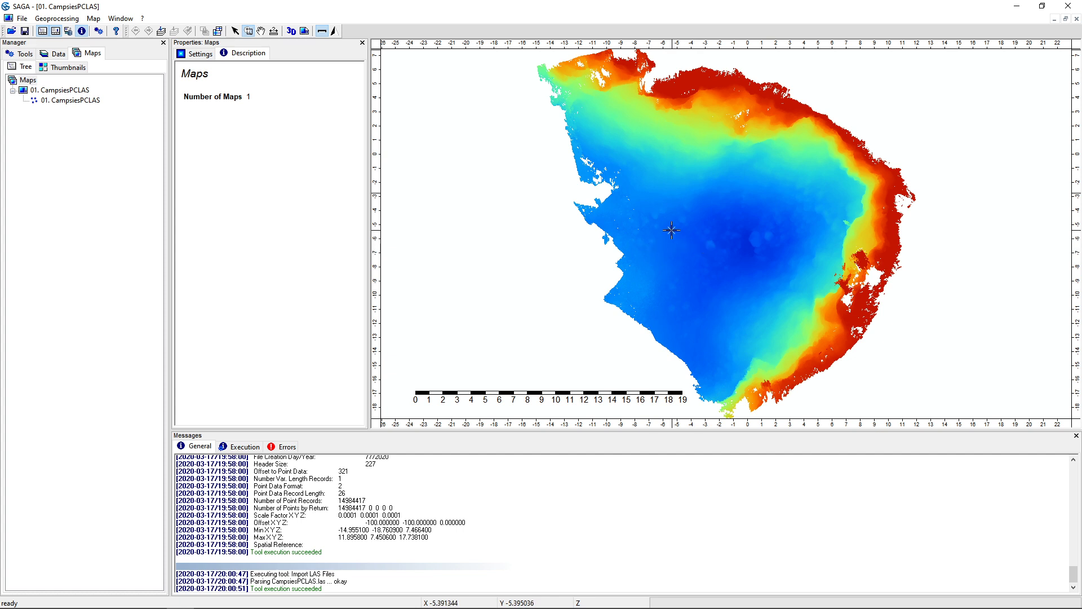
Run the Point Cloud Viewer on 01. CampsiesPCLAS with Color set to rgb color.
left_click(64, 21)
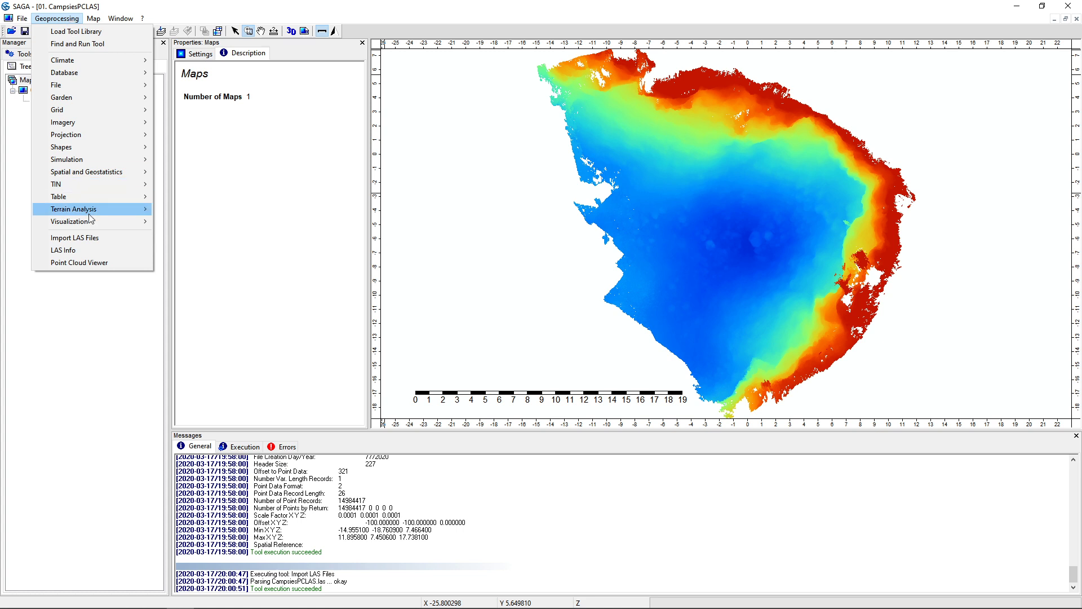
mouse_move(112, 221)
mouse_move(164, 224)
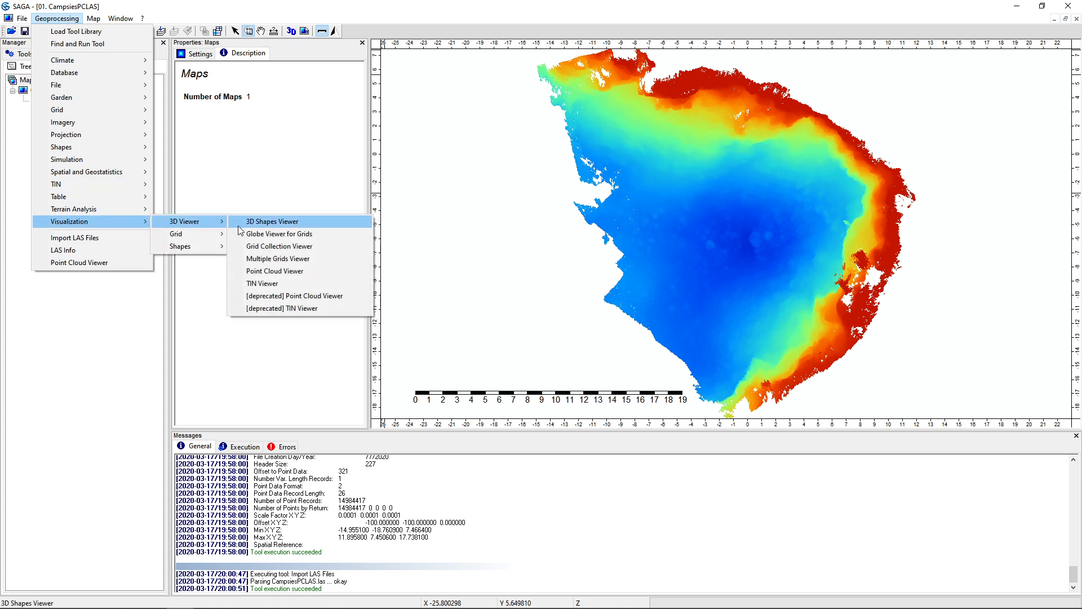
left_click(293, 273)
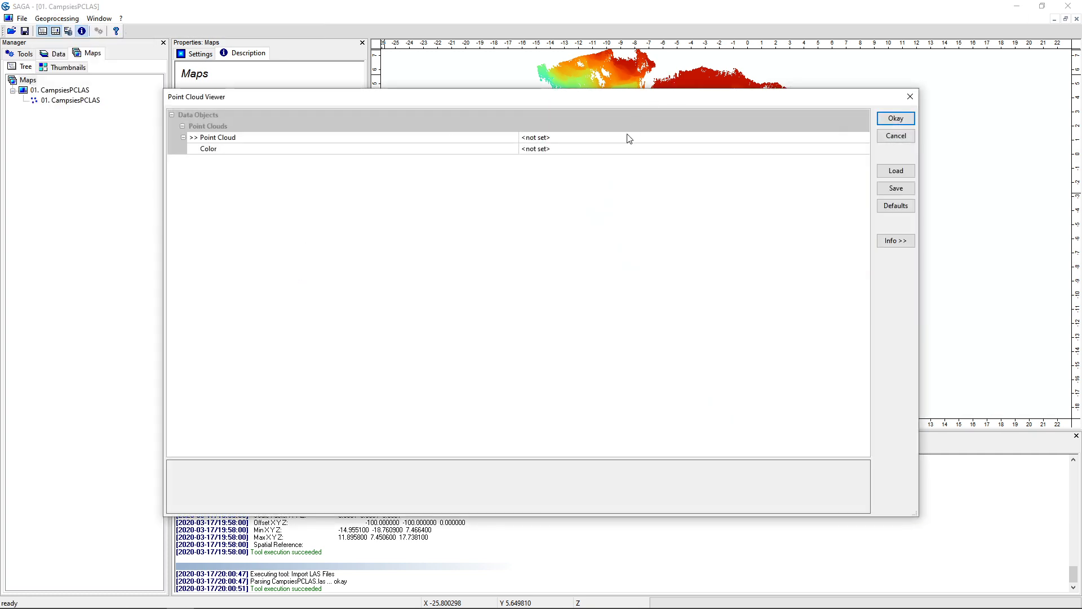
left_click(629, 138)
left_click(605, 149)
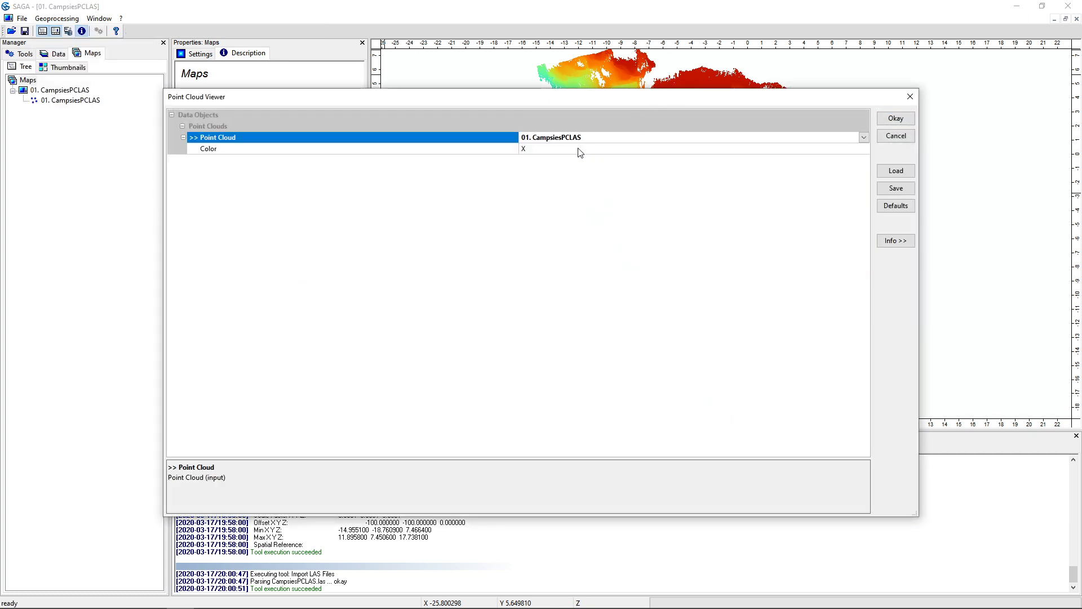
left_click(579, 149)
left_click(563, 194)
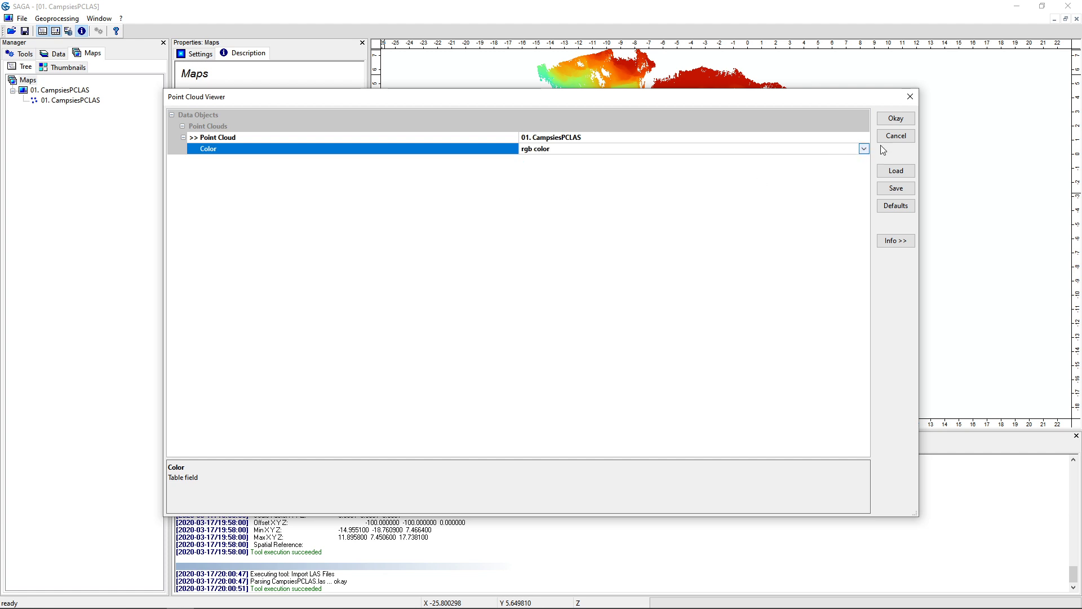
left_click(896, 118)
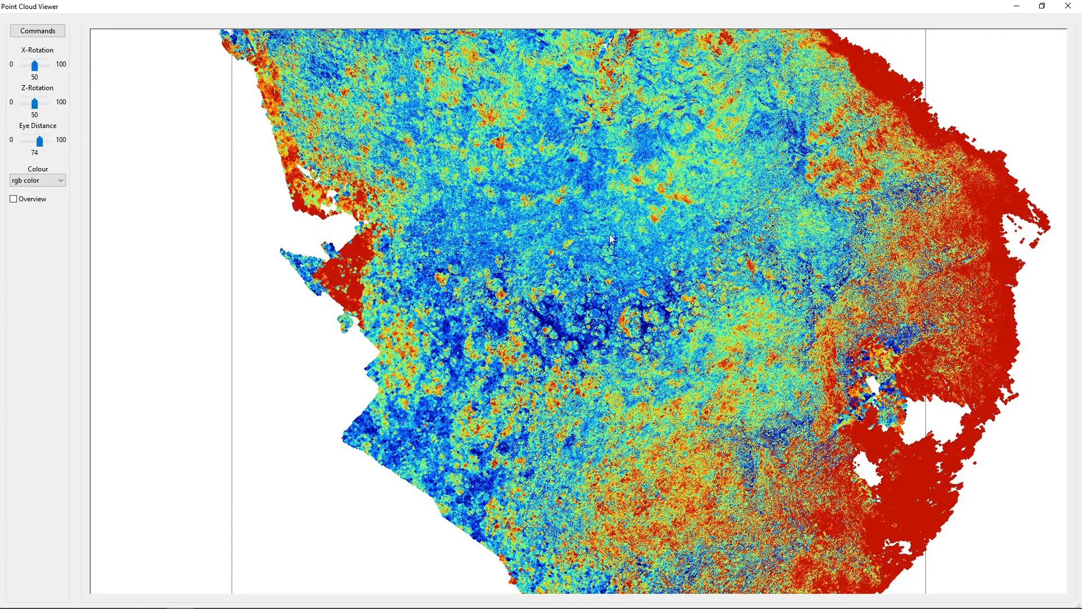
Rotate the 3D point cloud, recolour it by Z elevation, rotate again, then close the viewer.
left_click_drag(612, 239, 788, 255)
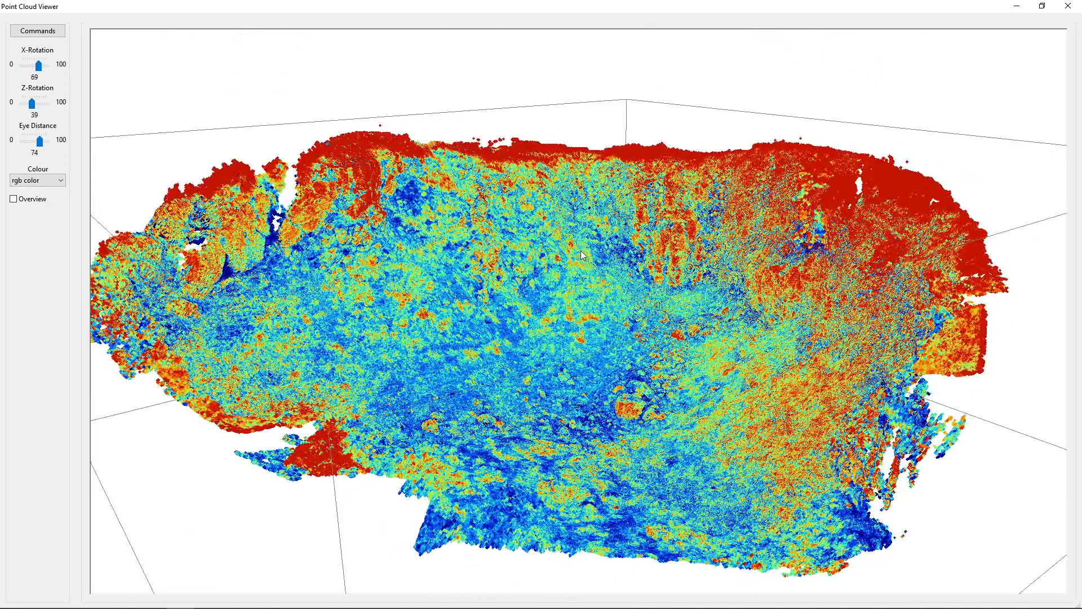
left_click(49, 181)
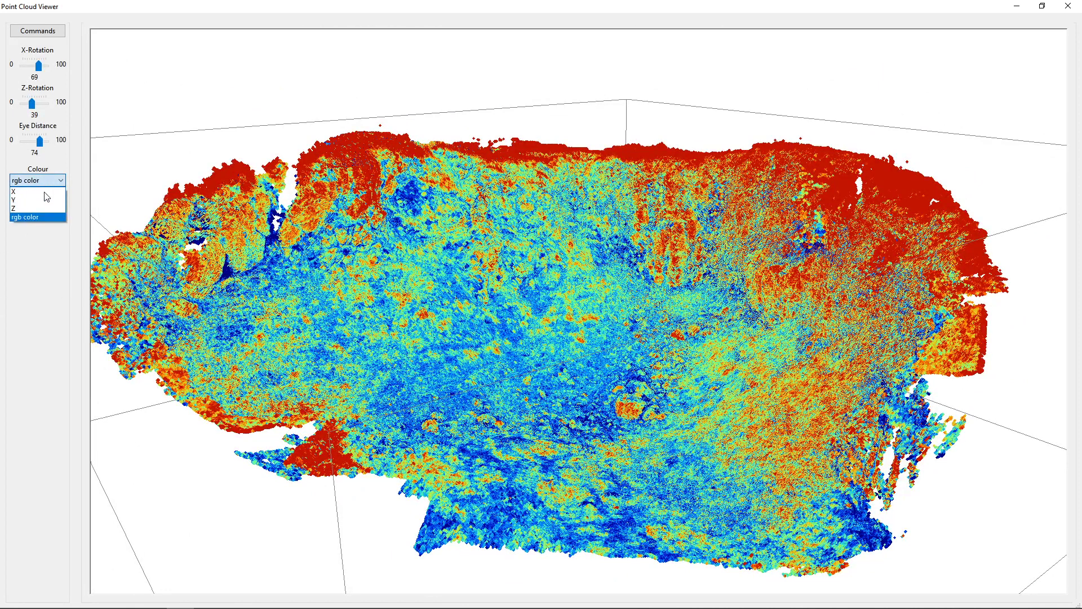
left_click(40, 209)
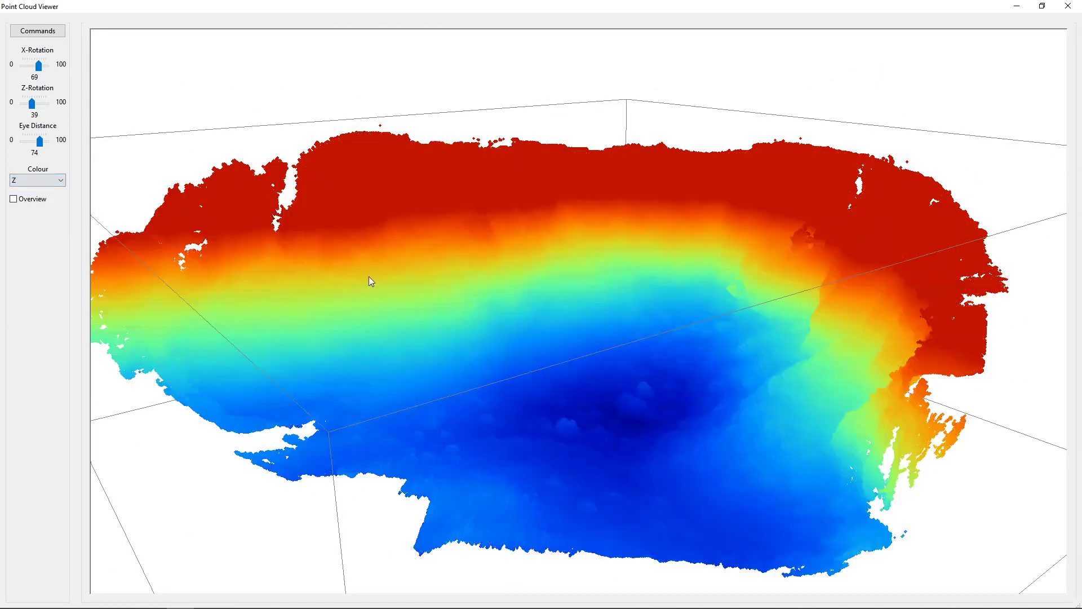
left_click_drag(627, 354, 595, 418)
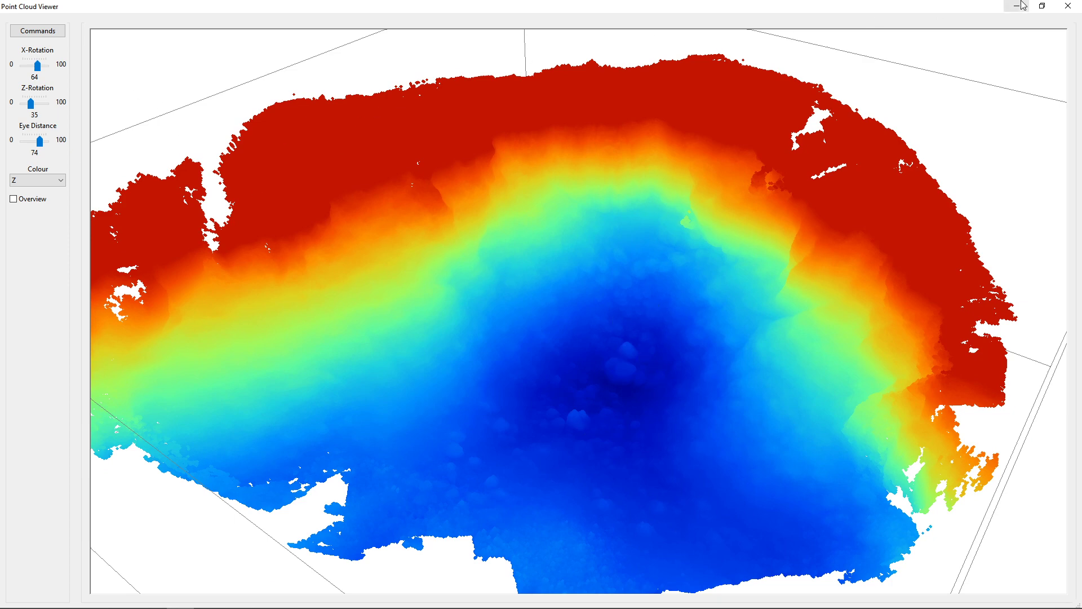
left_click(1067, 5)
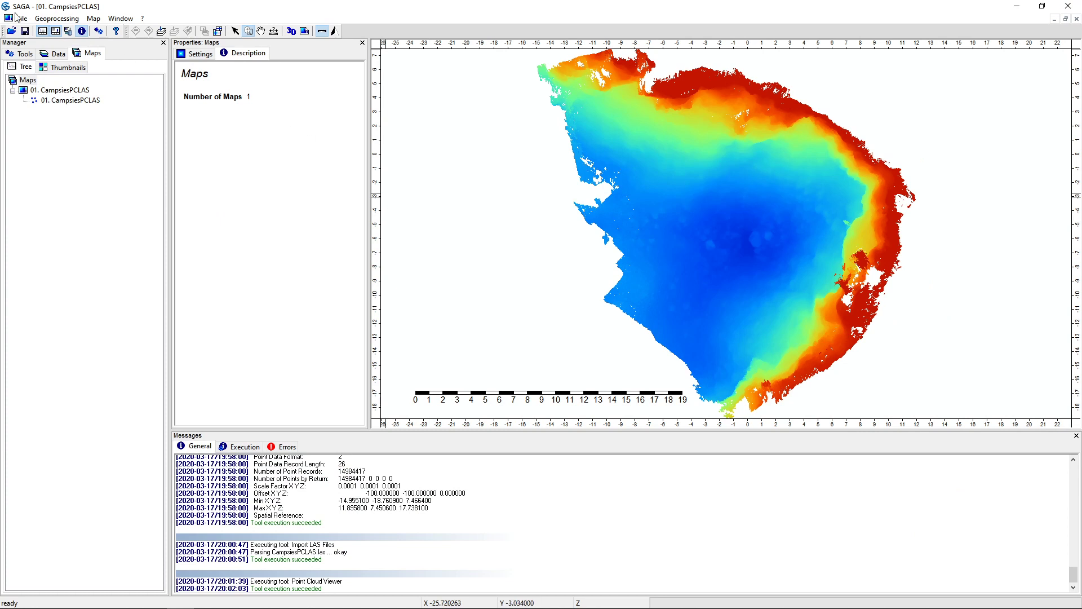
Go through Geoprocessing > Shapes > Point Clouds > Conversion to reach Point Cloud to Grid.
left_click(67, 22)
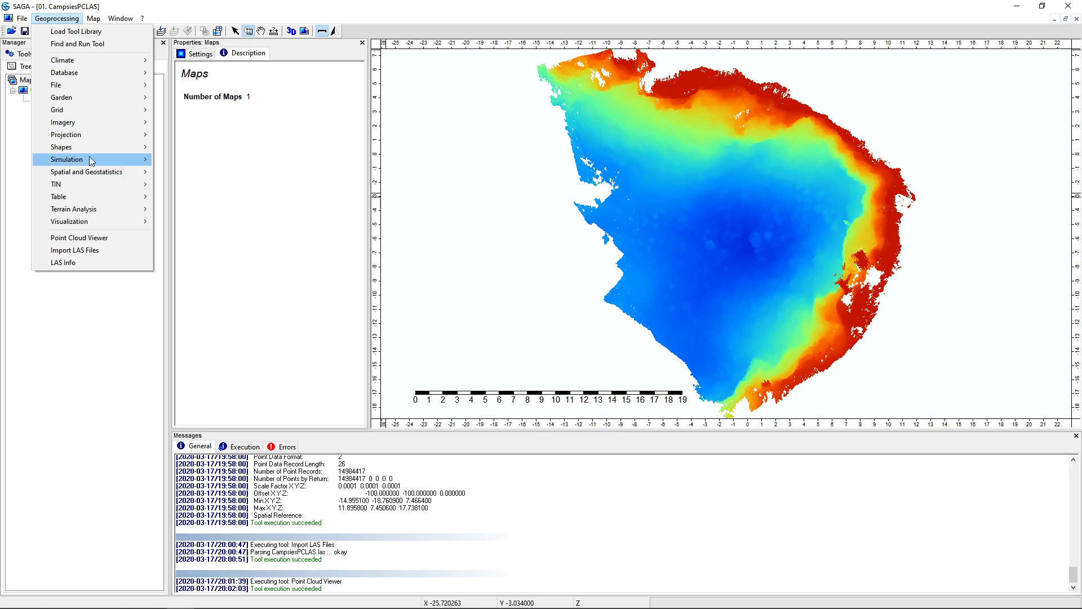
mouse_move(90, 147)
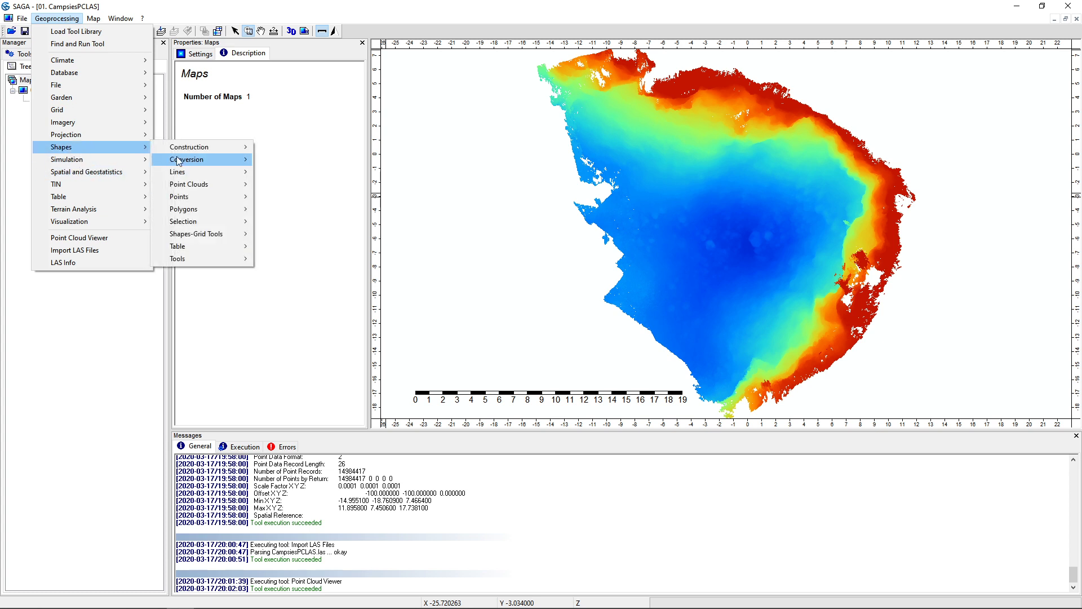
mouse_move(205, 186)
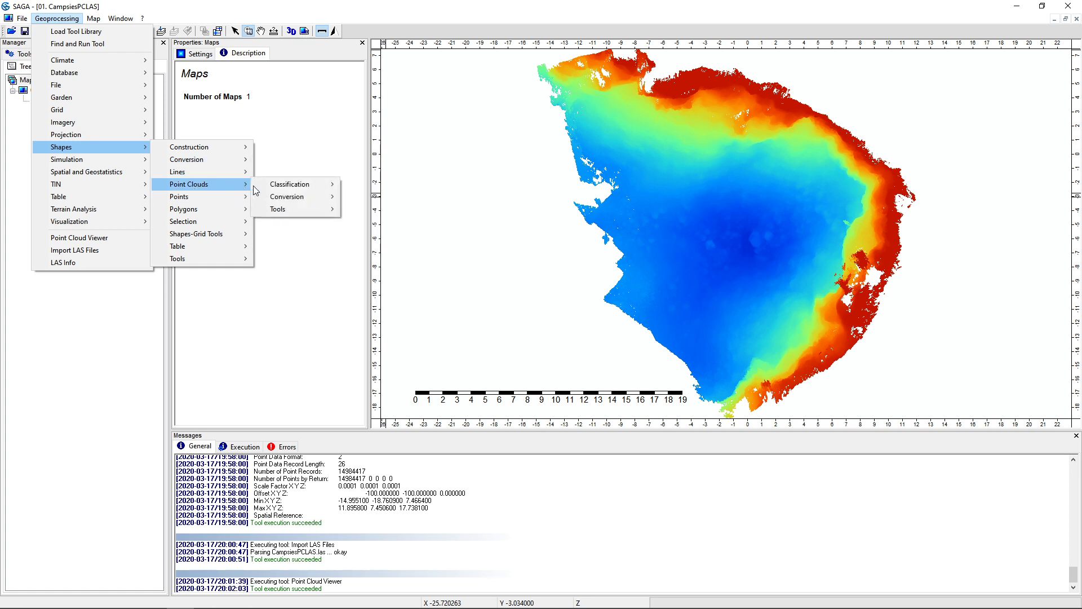
mouse_move(275, 191)
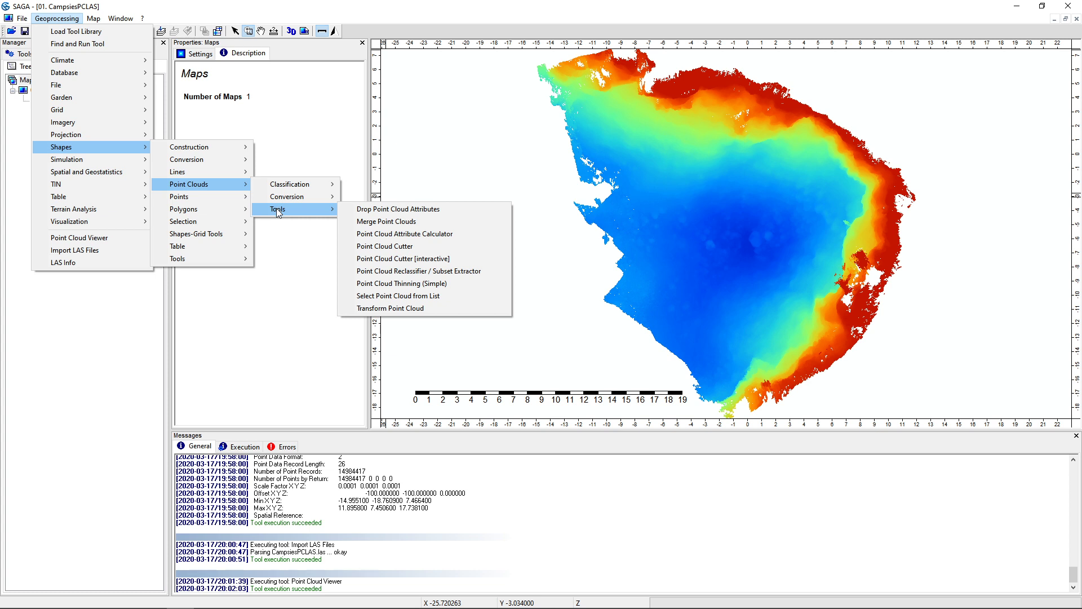
mouse_move(294, 199)
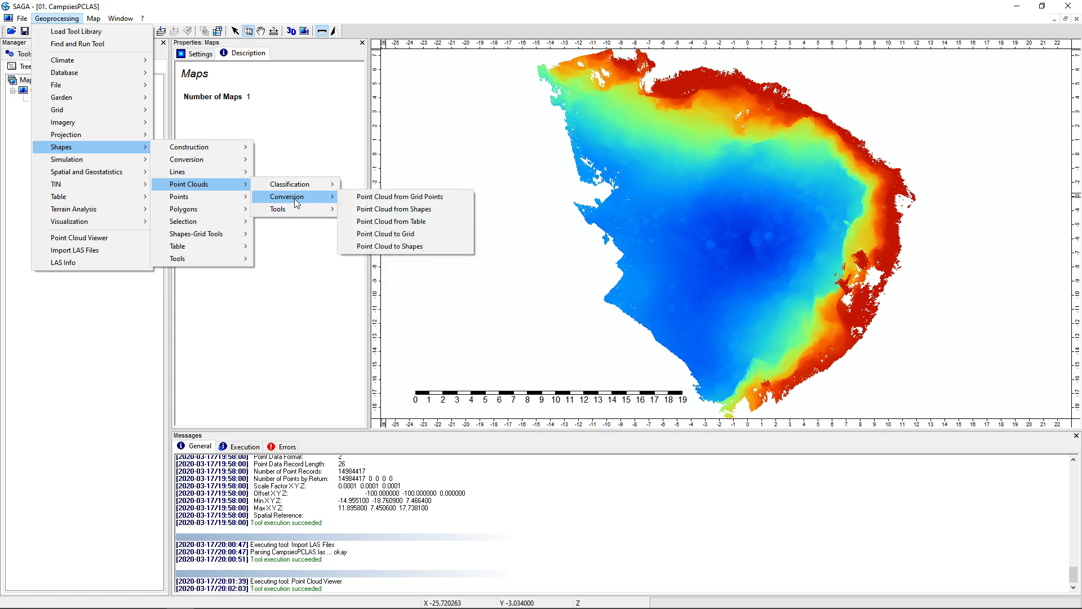
Run Point Cloud to Grid on 01. CampsiesPCLAS with an edited cell size, outputting z only.
left_click(397, 235)
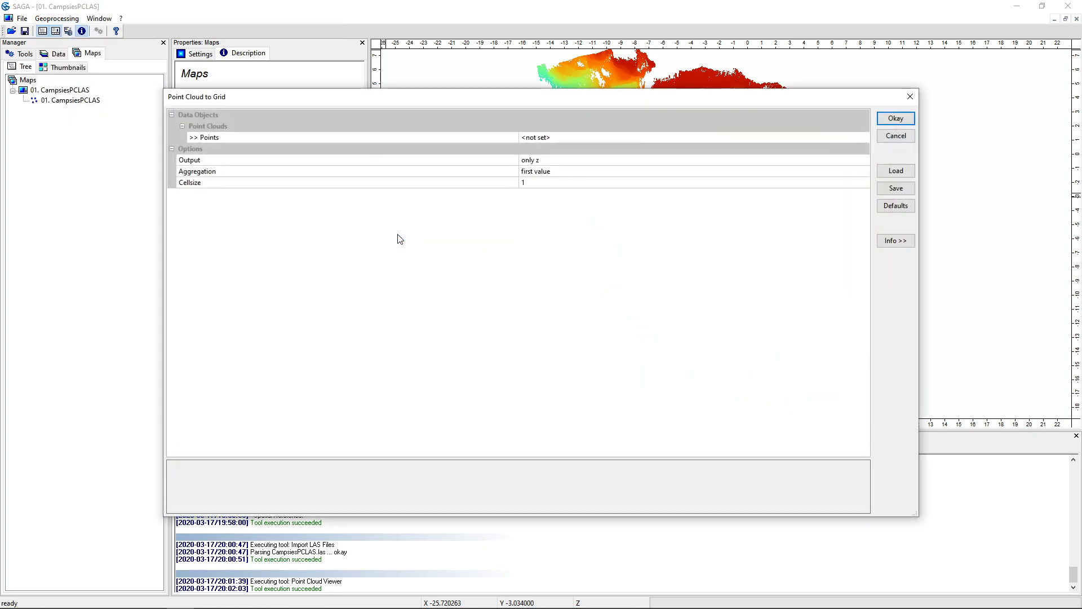
left_click(560, 138)
left_click(552, 148)
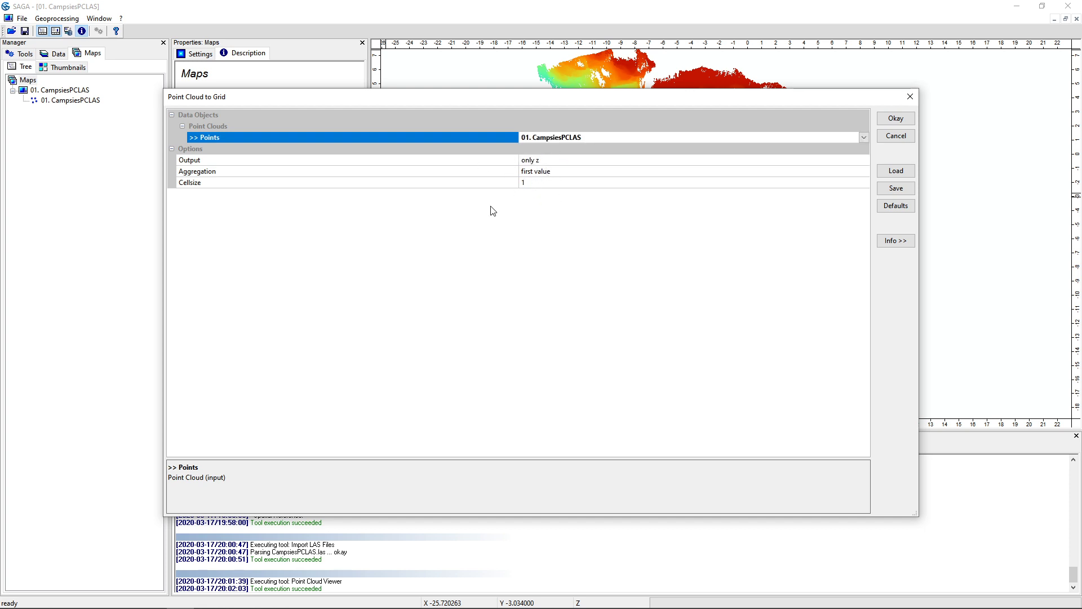
left_click(544, 181)
left_click_drag(527, 95, 508, 158)
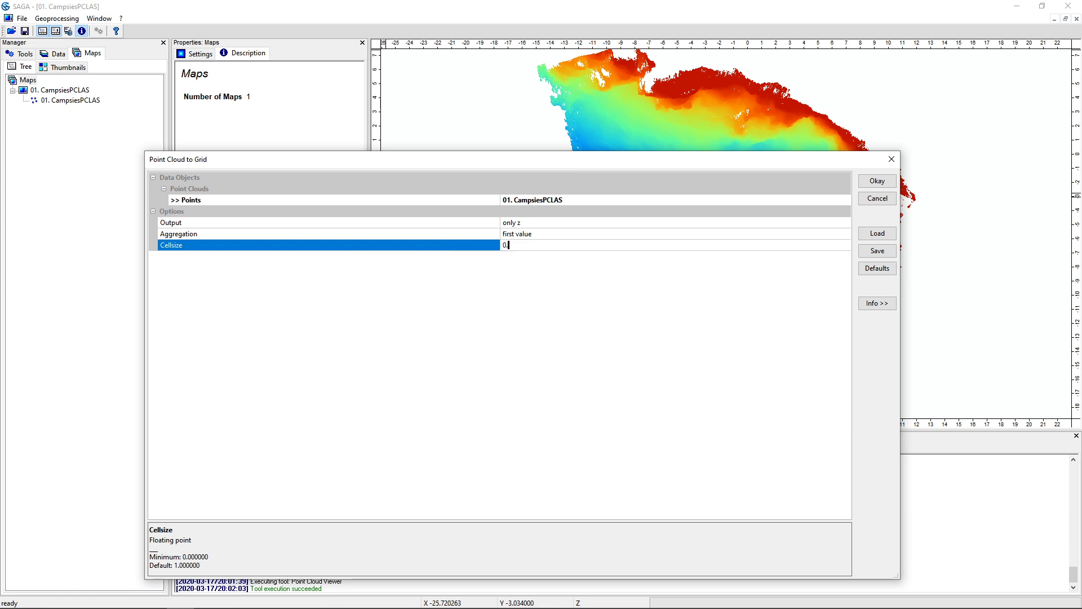
left_click(876, 181)
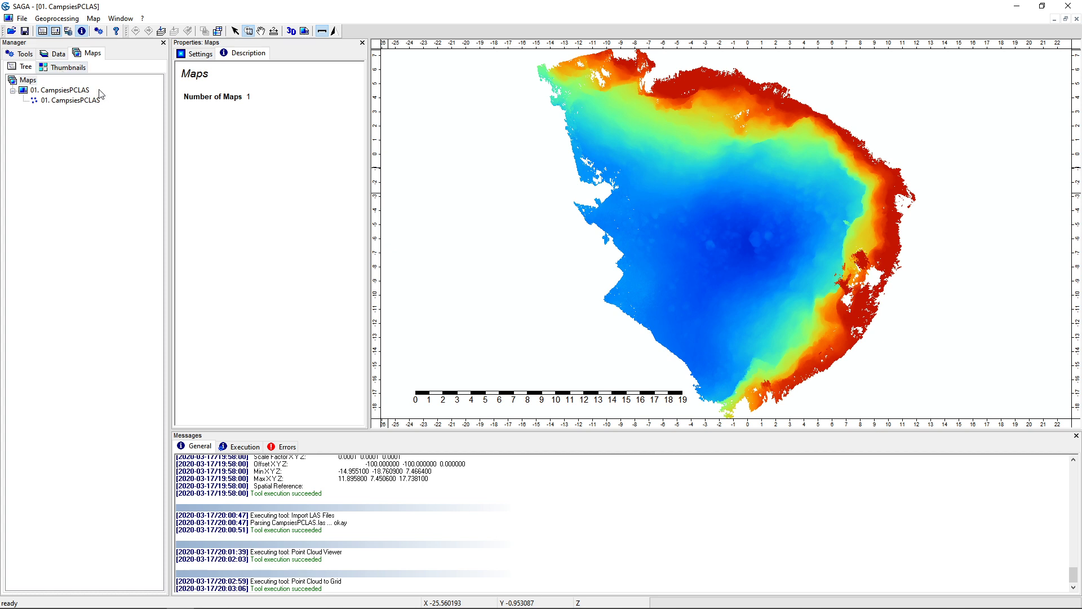
Show the 28 × 27-cell CampsiesPCLAS [Z] grid in a new map, then close both map windows.
left_click(57, 53)
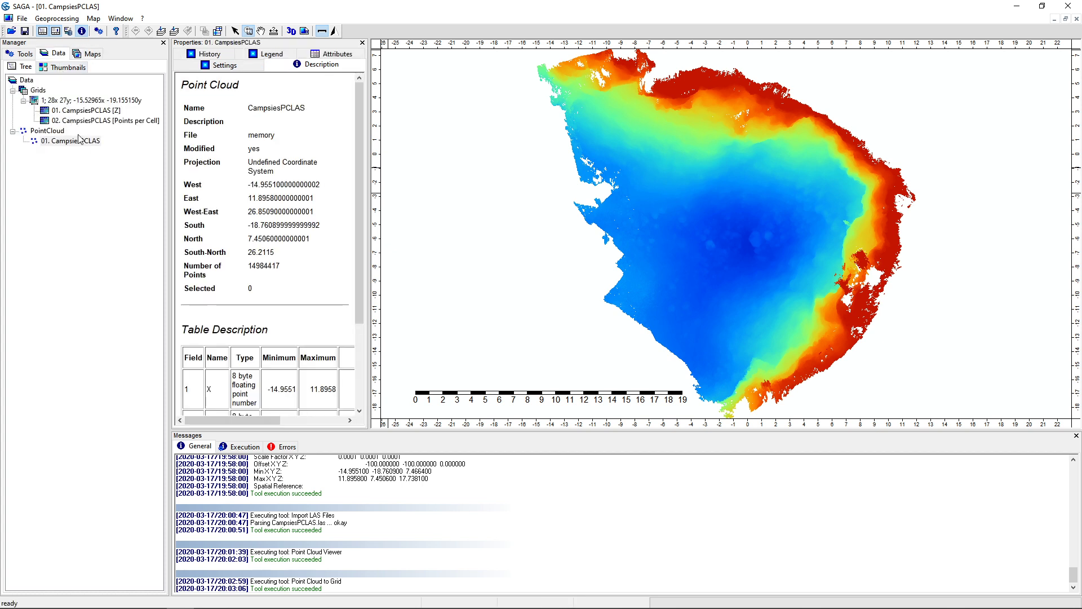
double_click(74, 110)
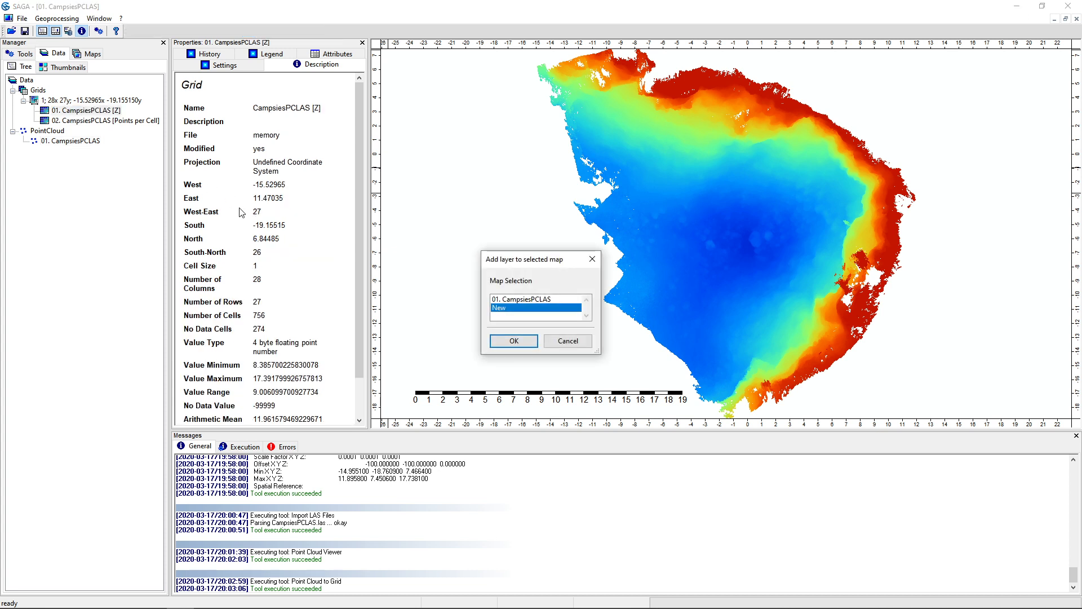
left_click(512, 341)
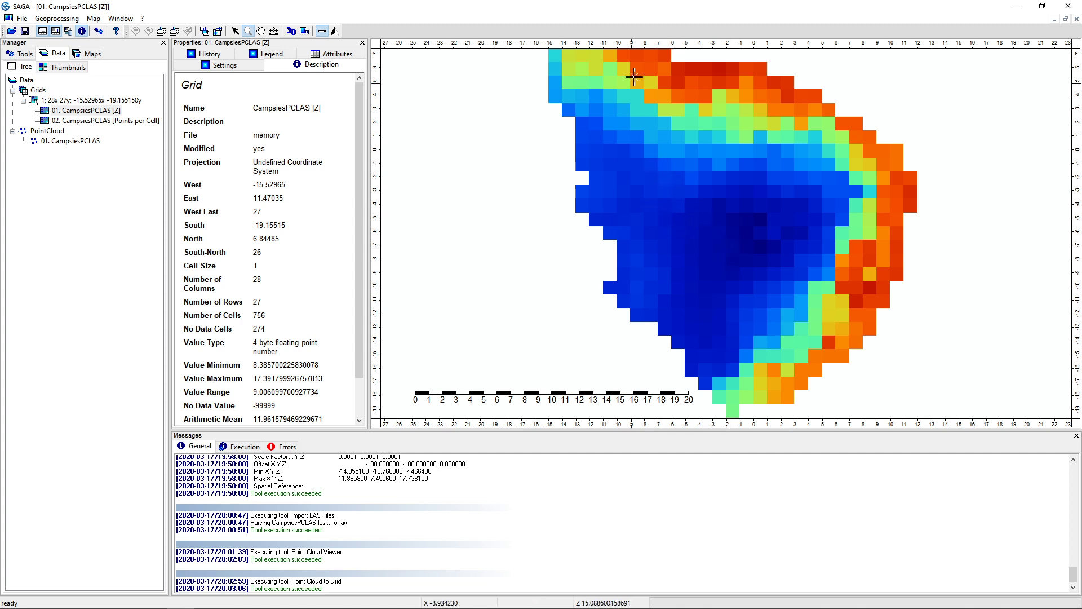
left_click(1077, 20)
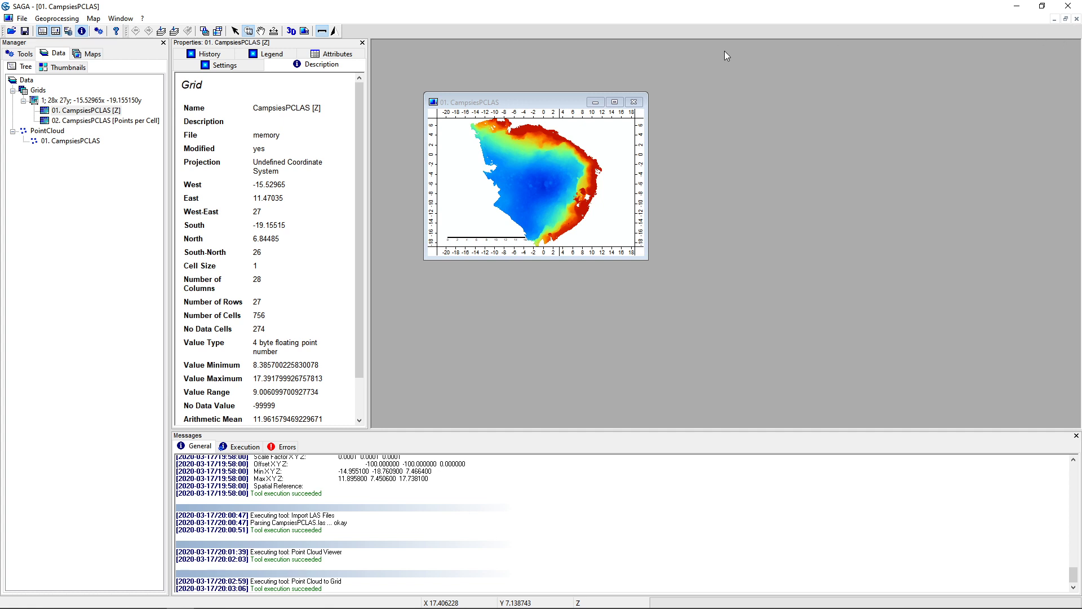
double_click(629, 109)
left_click(1077, 20)
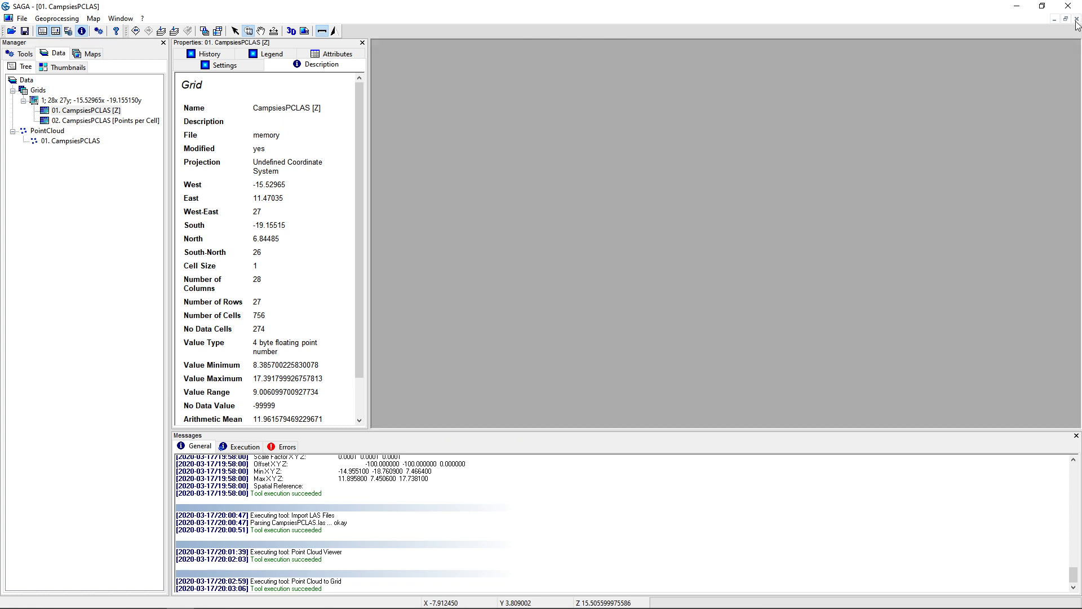
Rasterize the CampsiesPCLAS point cloud again with Point Cloud to Grid at cell size 0.01.
left_click(51, 20)
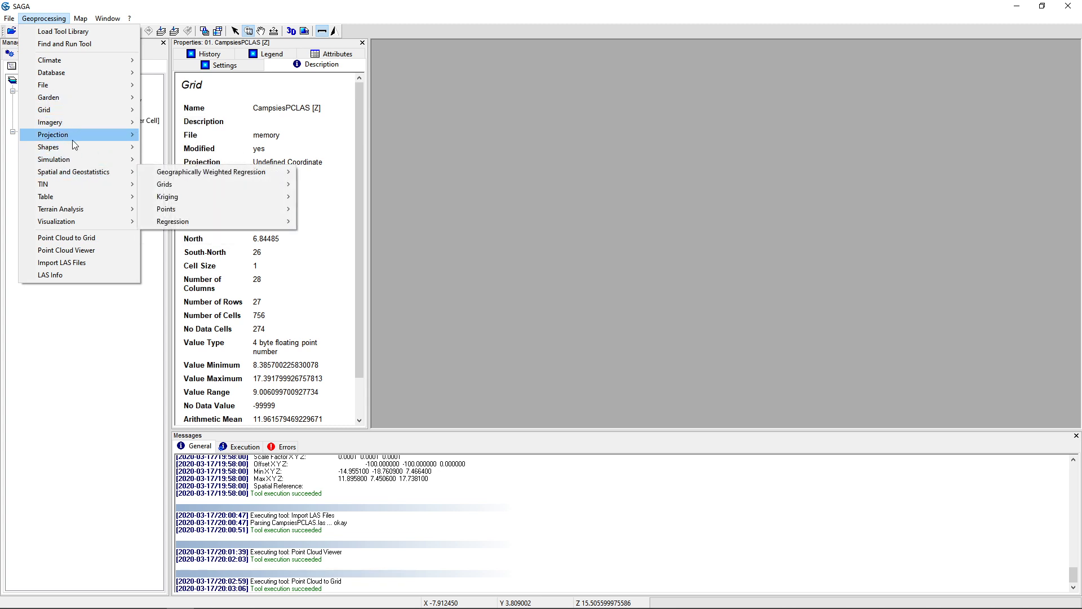
mouse_move(69, 147)
mouse_move(192, 183)
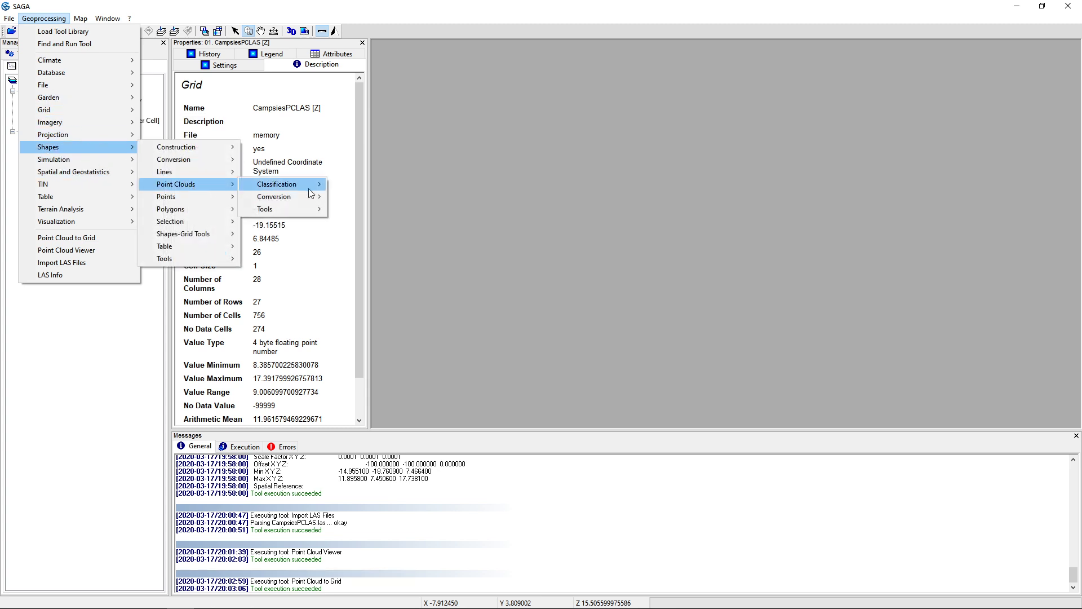
mouse_move(310, 198)
left_click(383, 233)
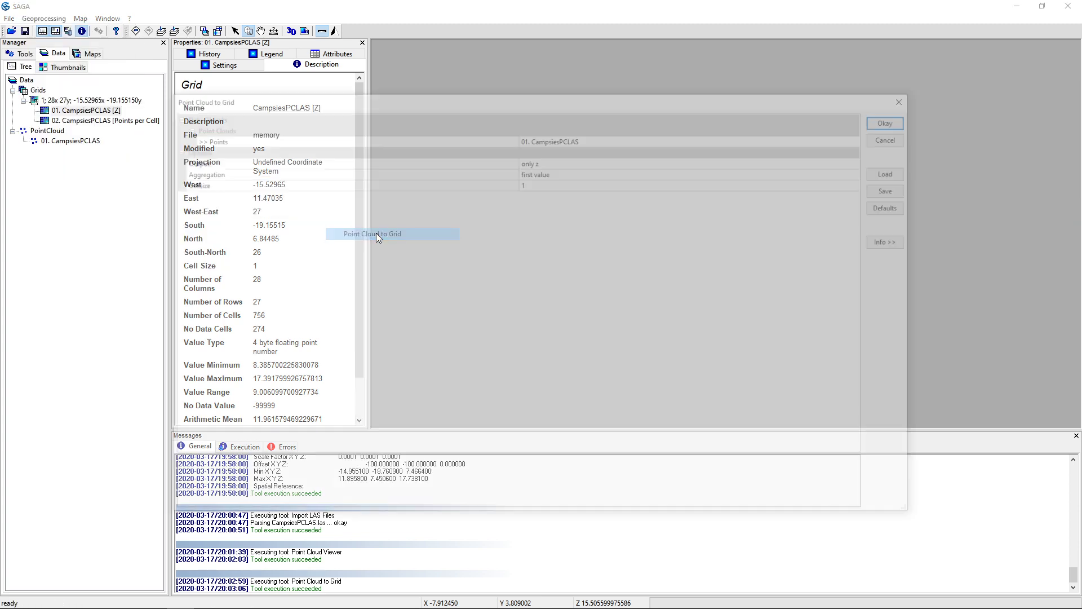
left_click(546, 181)
type("0.0")
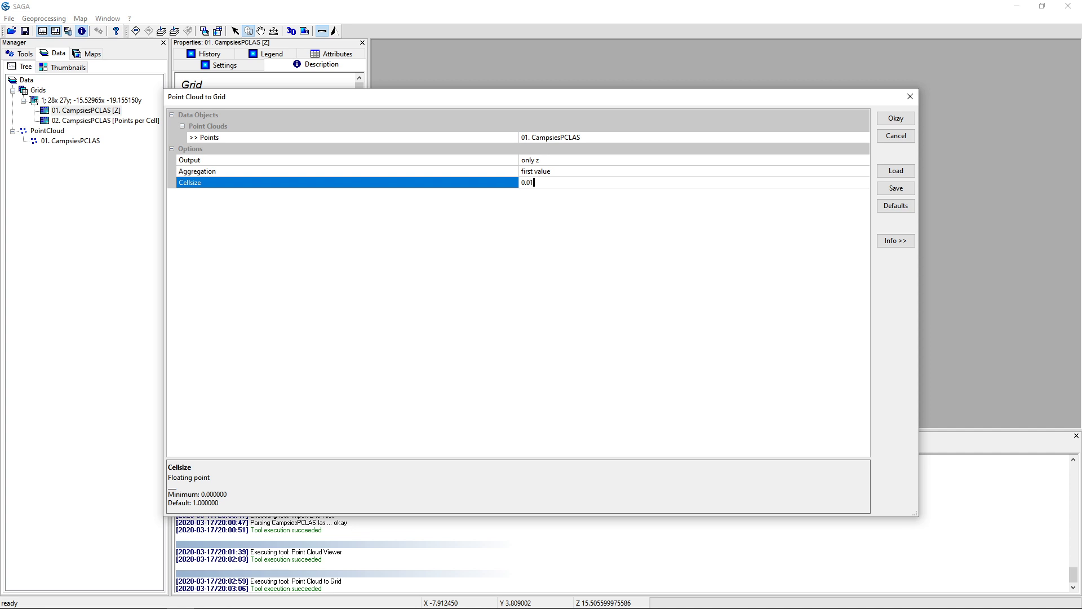
left_click(894, 118)
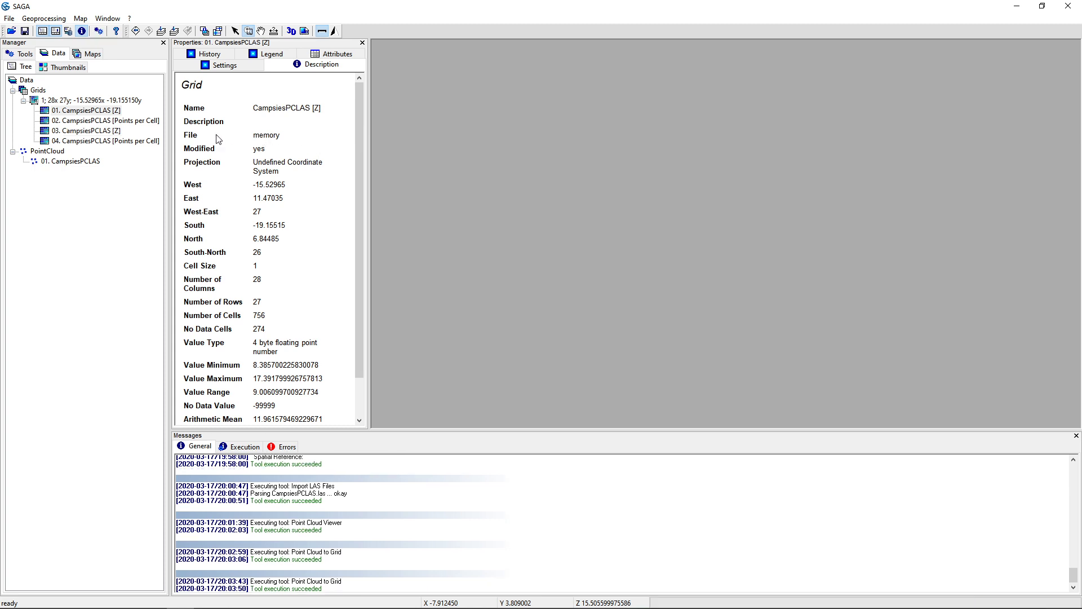
double_click(96, 131)
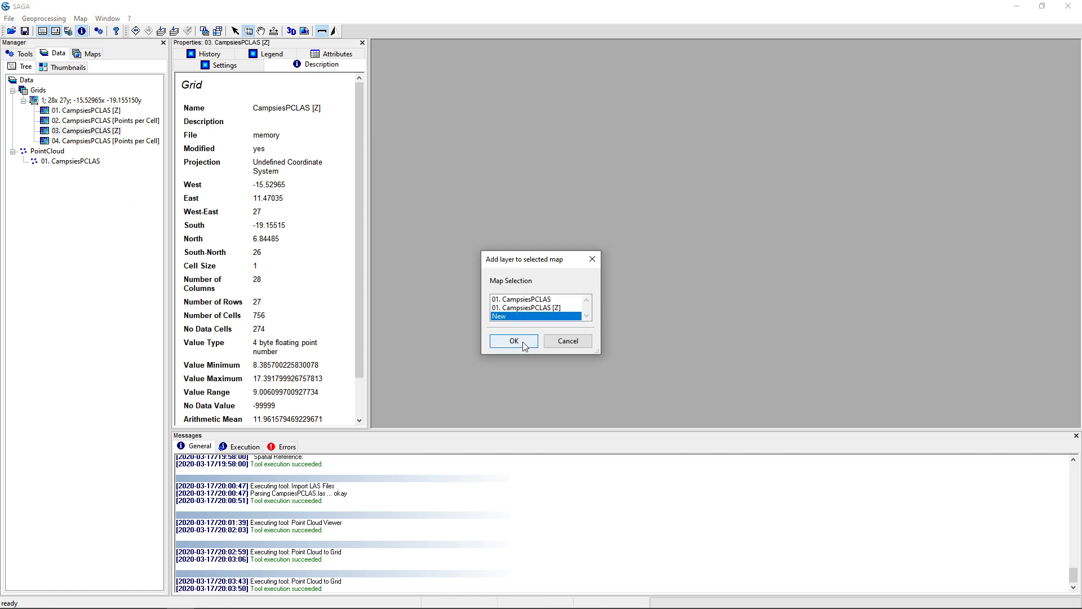
left_click(523, 342)
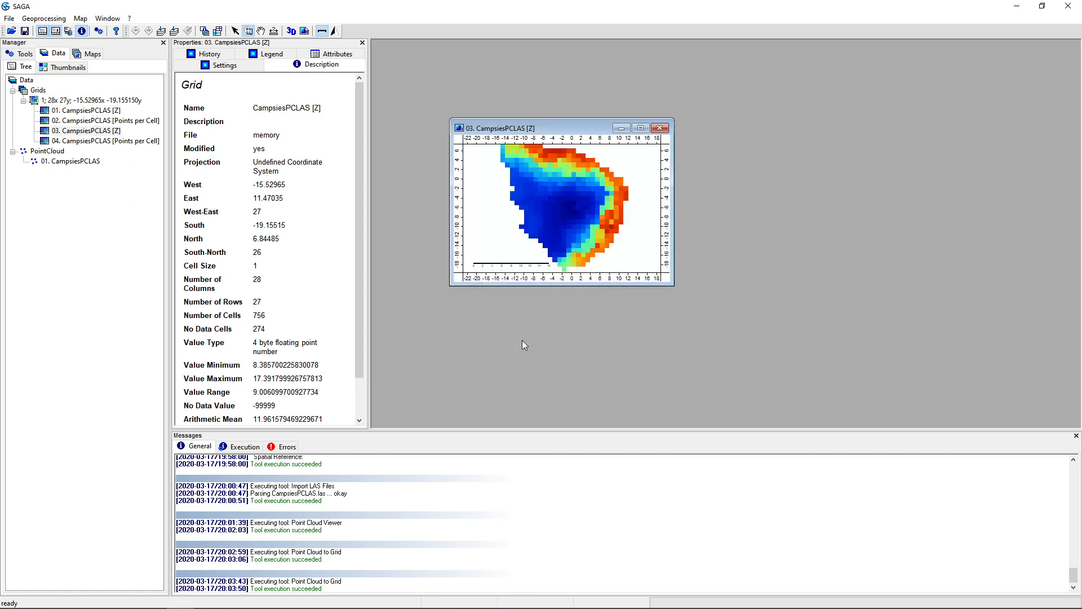
left_click(642, 130)
left_click(1076, 19)
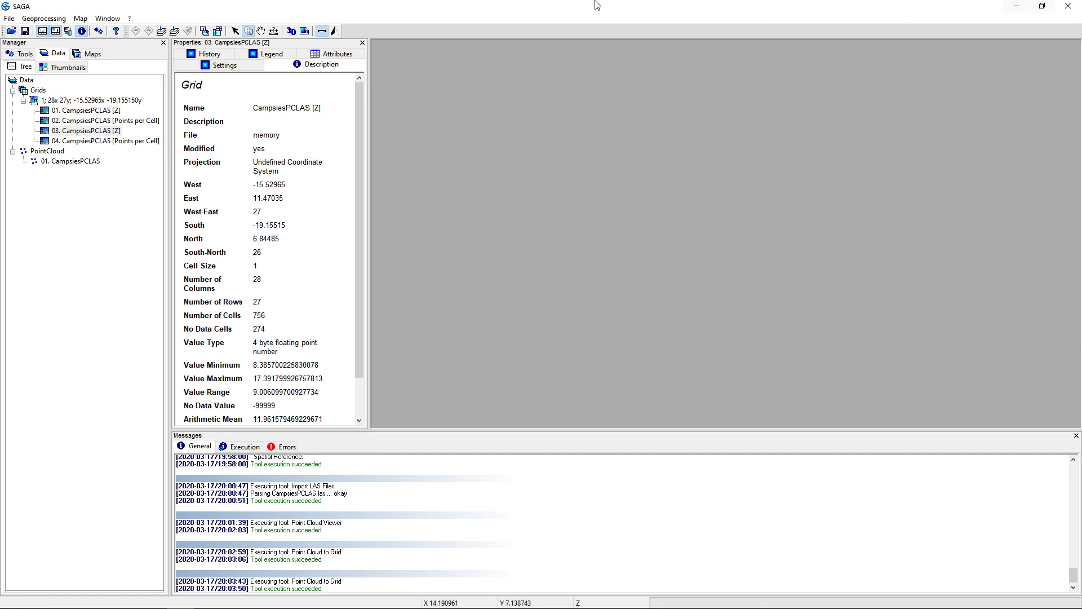
double_click(92, 111)
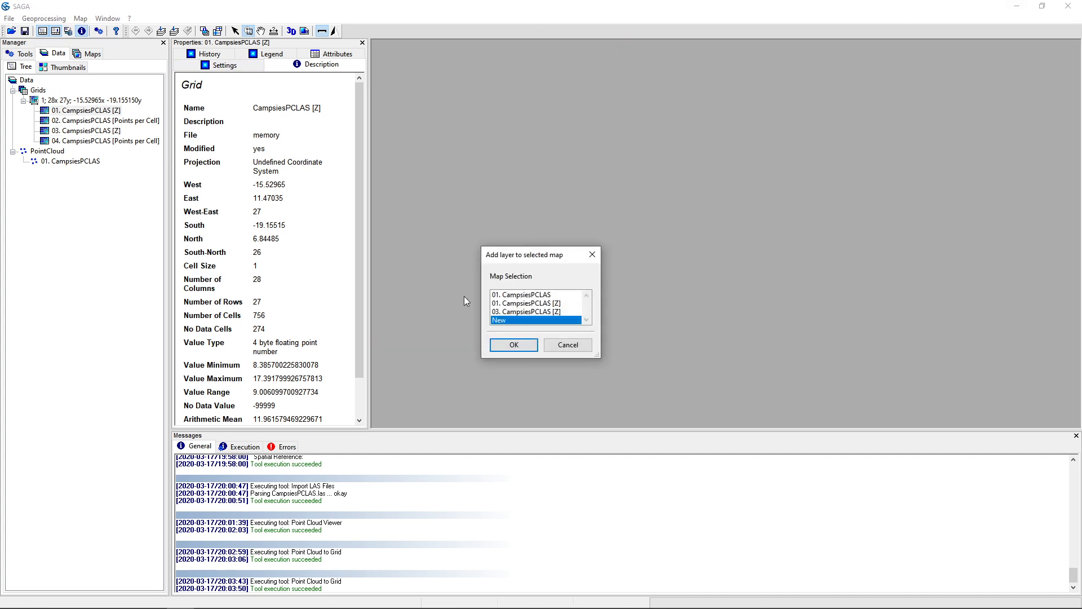
left_click(523, 344)
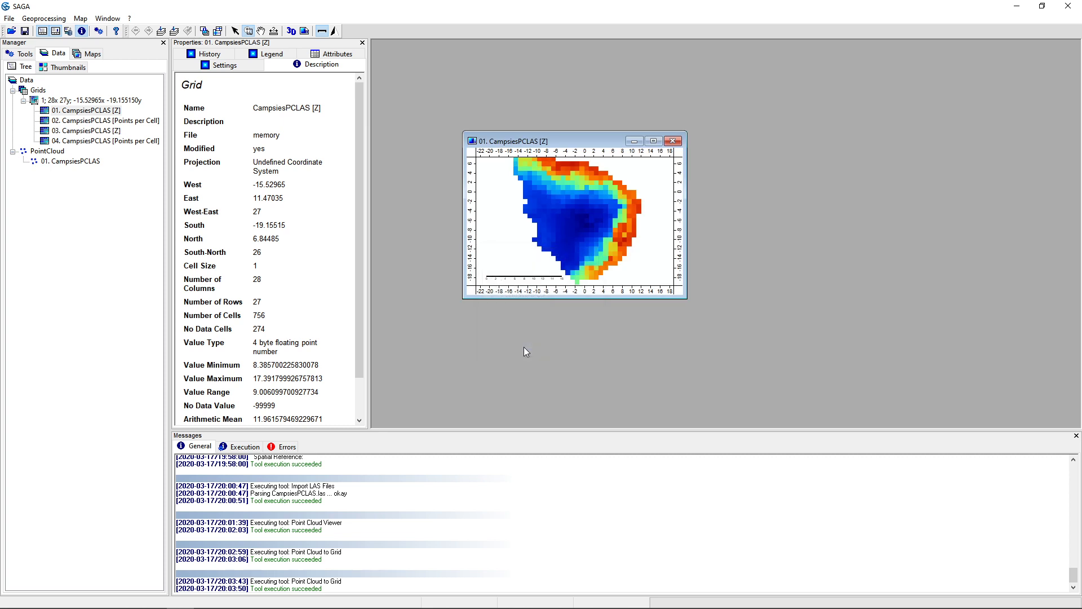
left_click(672, 141)
left_click(106, 132)
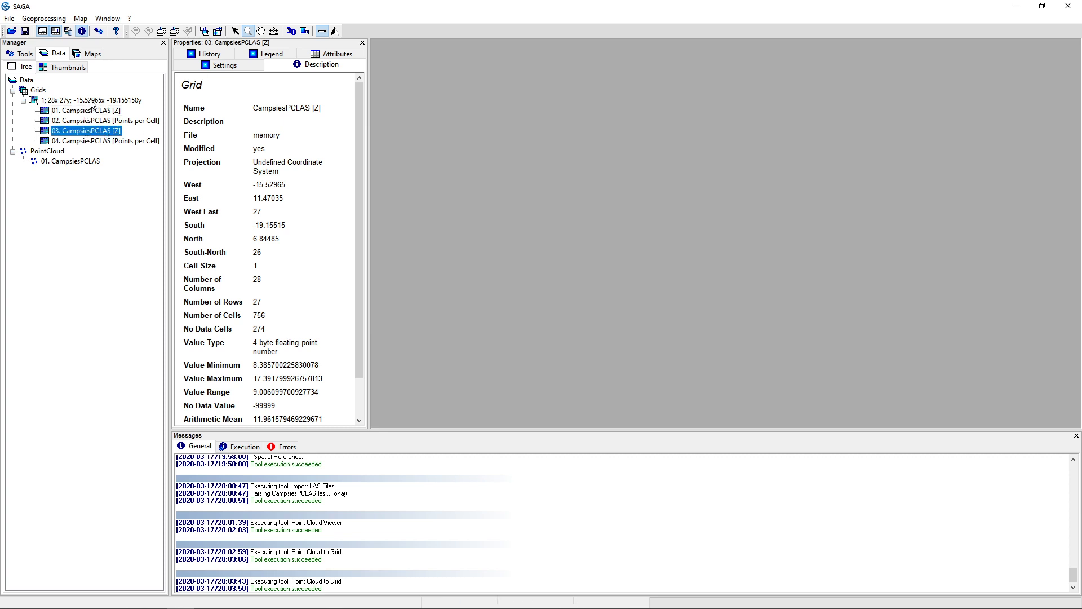
left_click(95, 102)
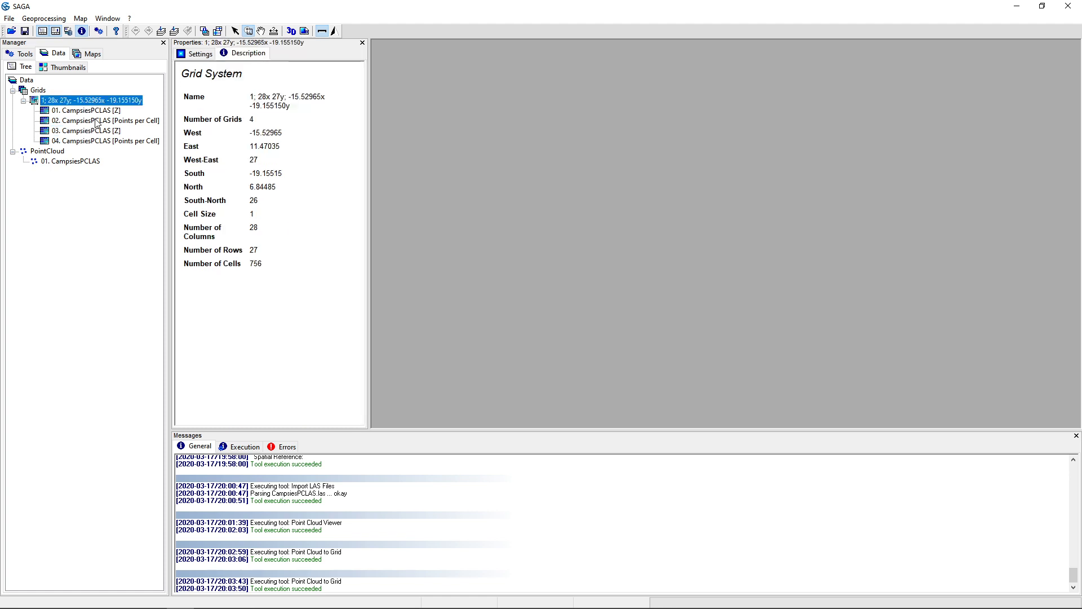
Run Point Cloud to Grid at cell size 0.01, producing the 2686 x 2622 grid system.
left_click(54, 18)
mouse_move(73, 134)
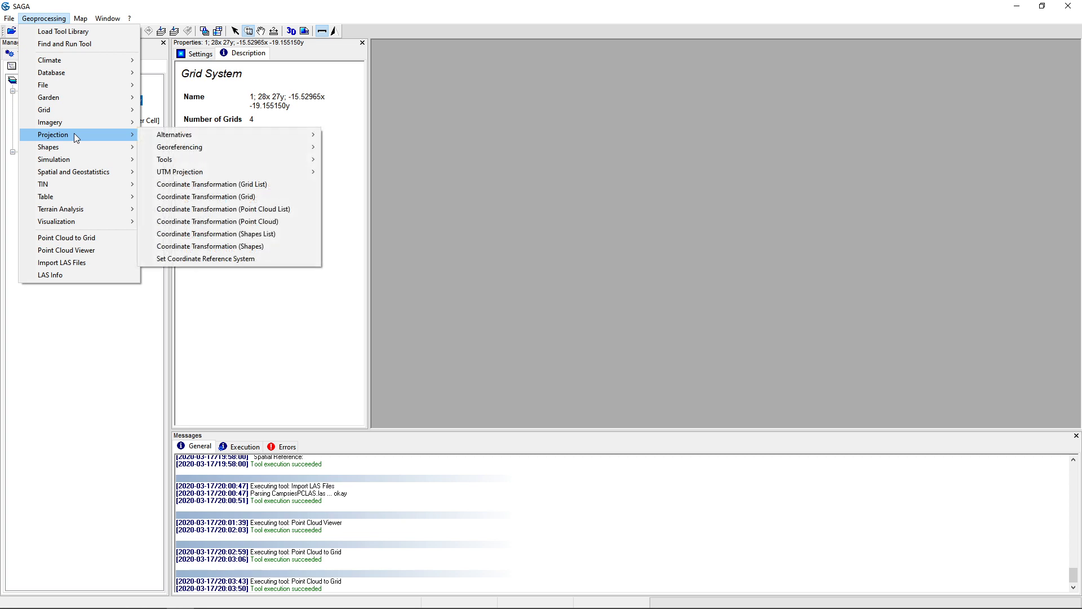
mouse_move(195, 185)
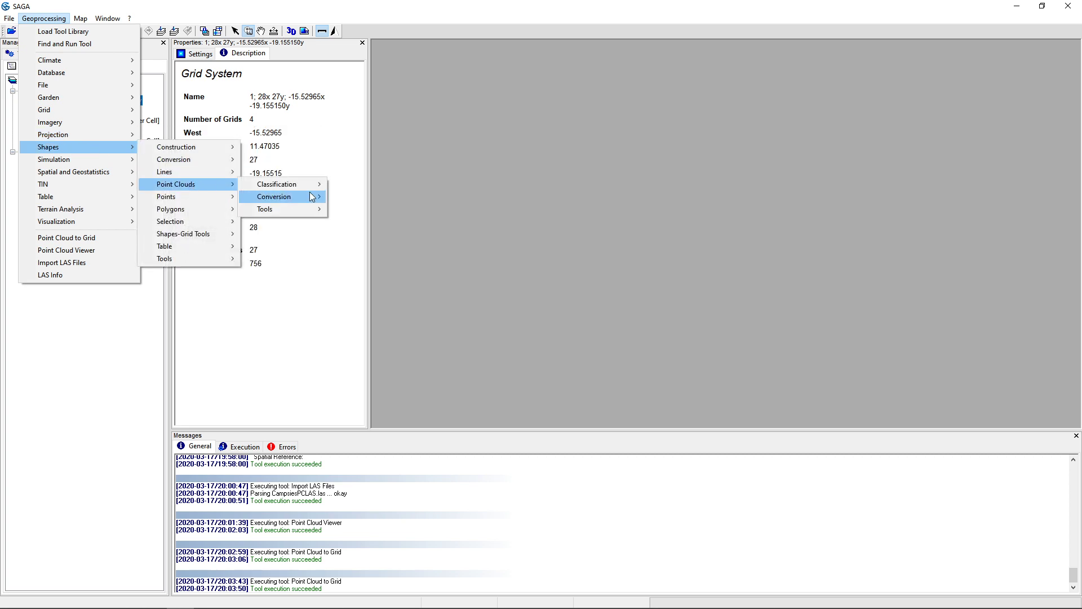
mouse_move(311, 196)
left_click(413, 234)
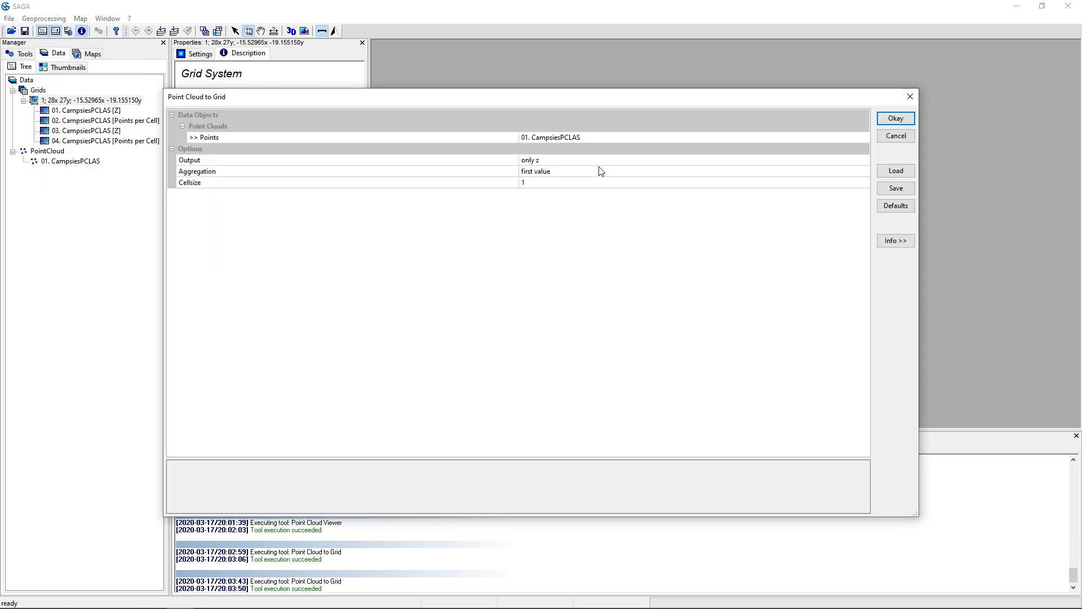
left_click(552, 181)
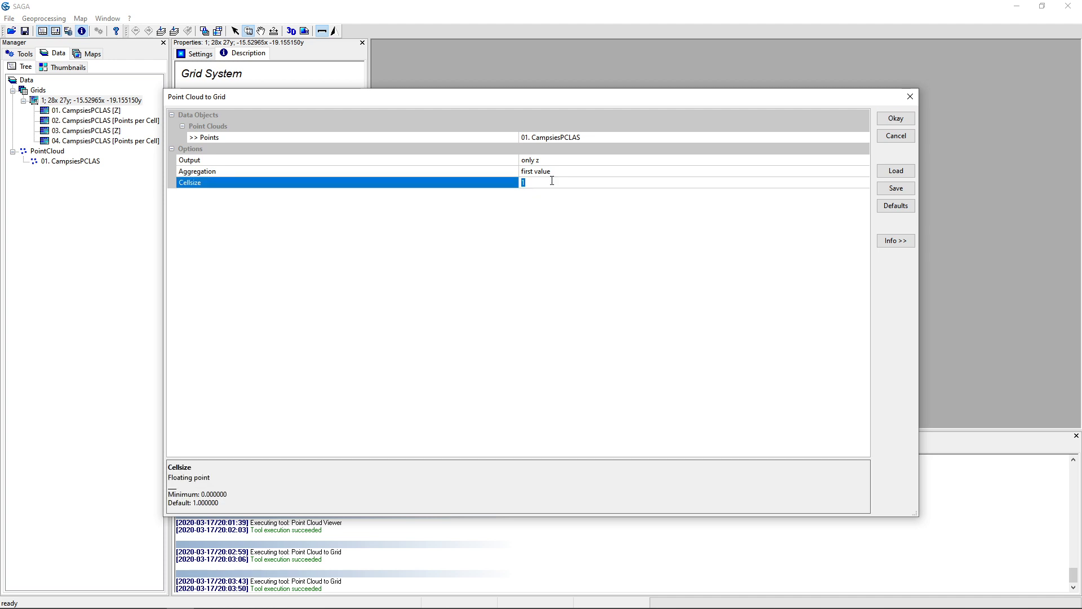
type("0.01")
key("Return")
left_click(896, 118)
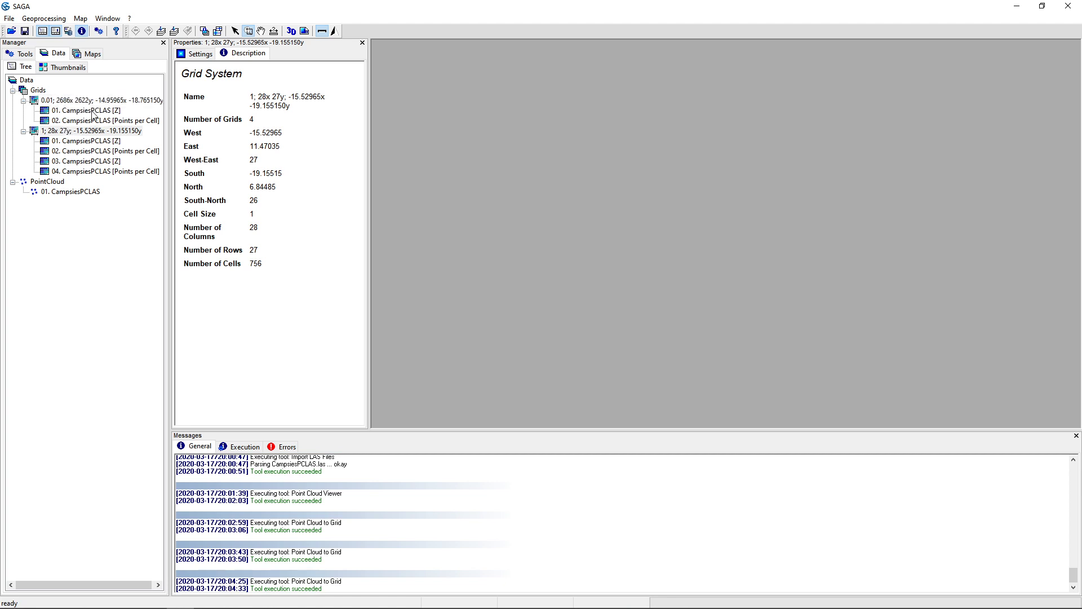
Show 01 CampsiesPCLAS [Z] in a new maximized map and pan to centre the quarry.
double_click(92, 112)
left_click(512, 350)
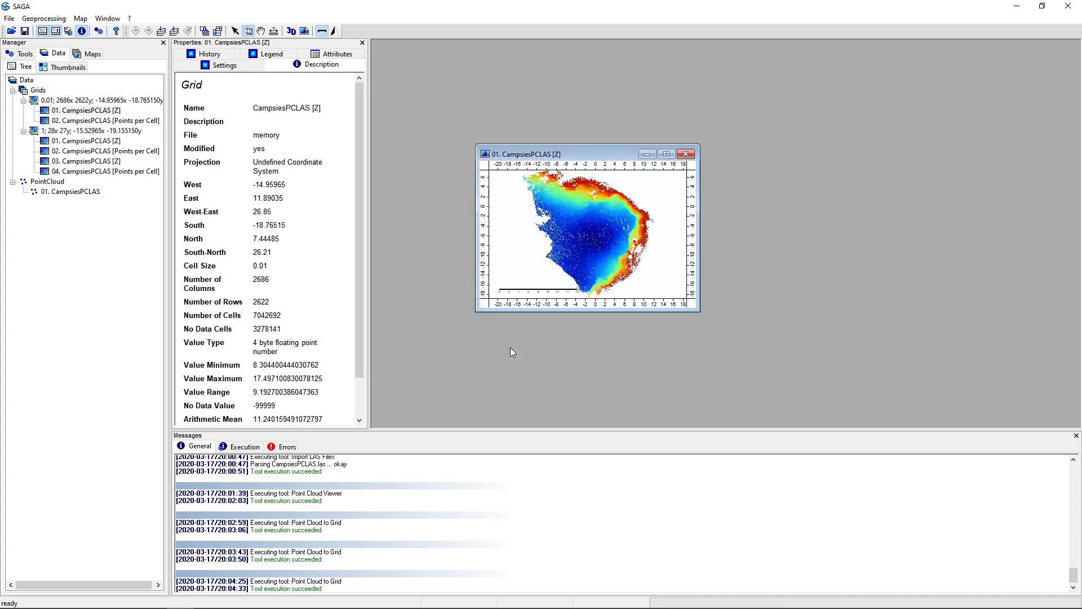
left_click(666, 153)
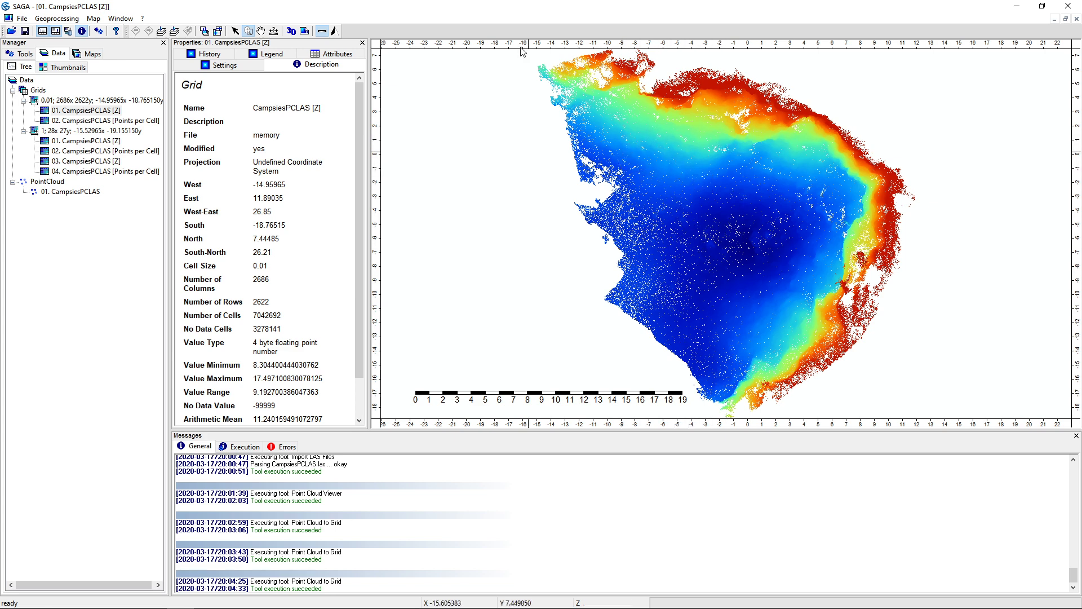
left_click(261, 31)
left_click_drag(574, 159, 755, 170)
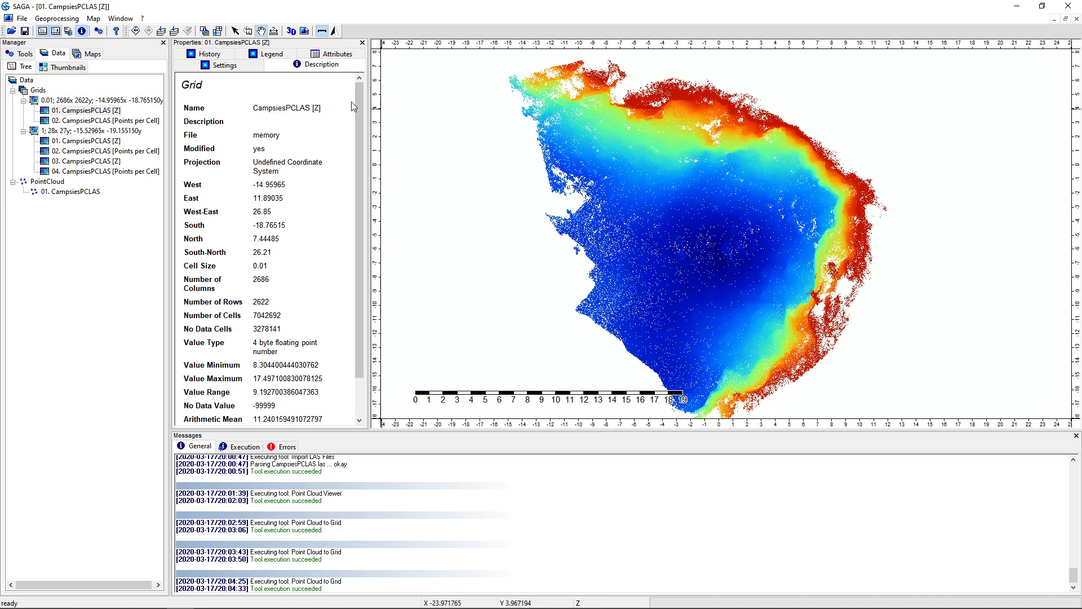
Open the Grid > Gaps > Close Gaps with Spline tool.
left_click(68, 17)
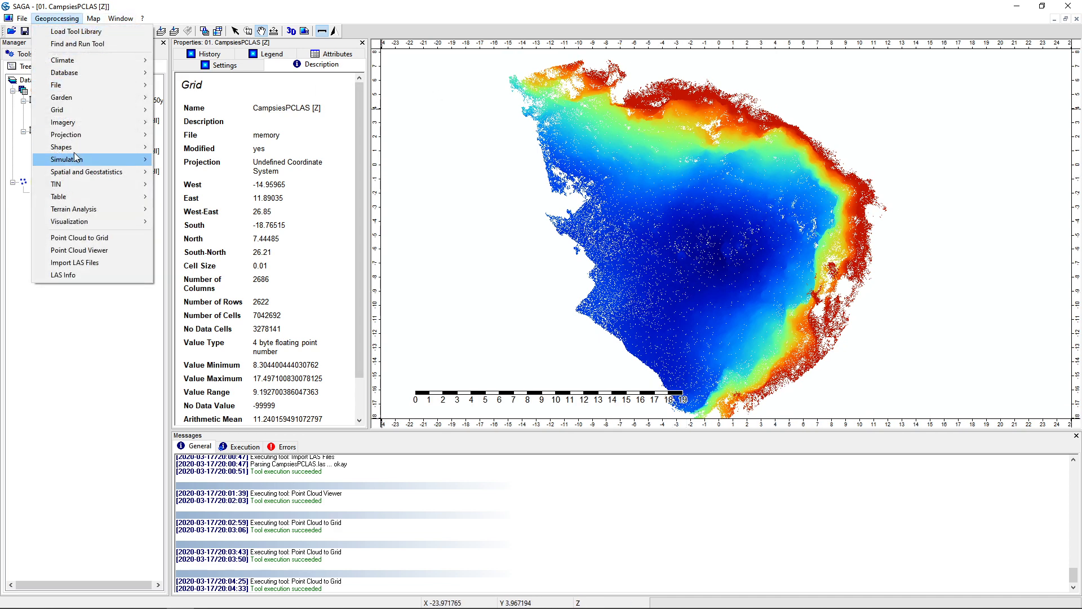
mouse_move(72, 149)
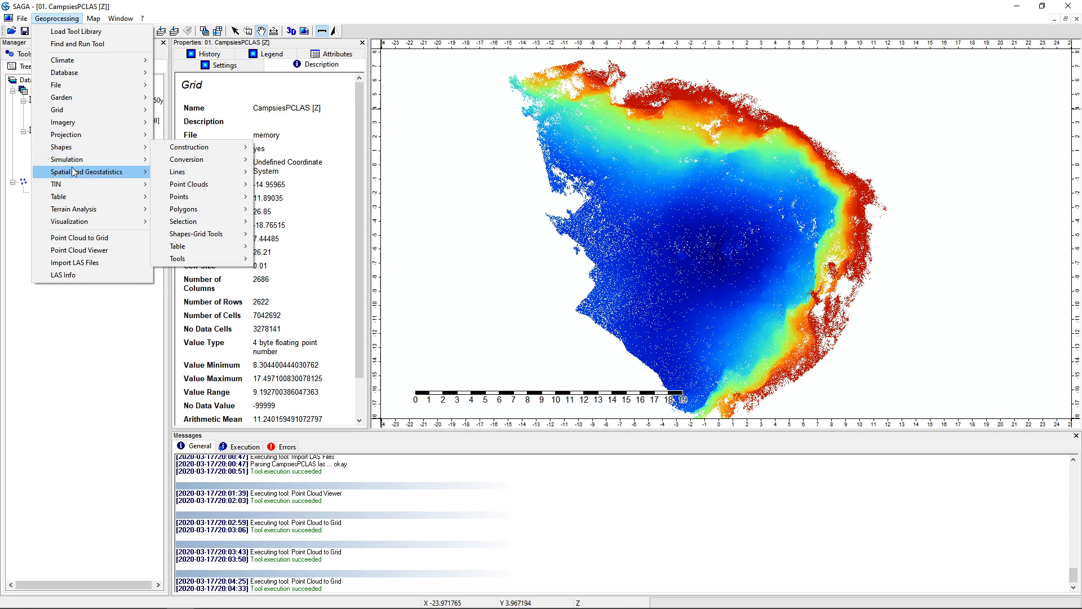
mouse_move(73, 172)
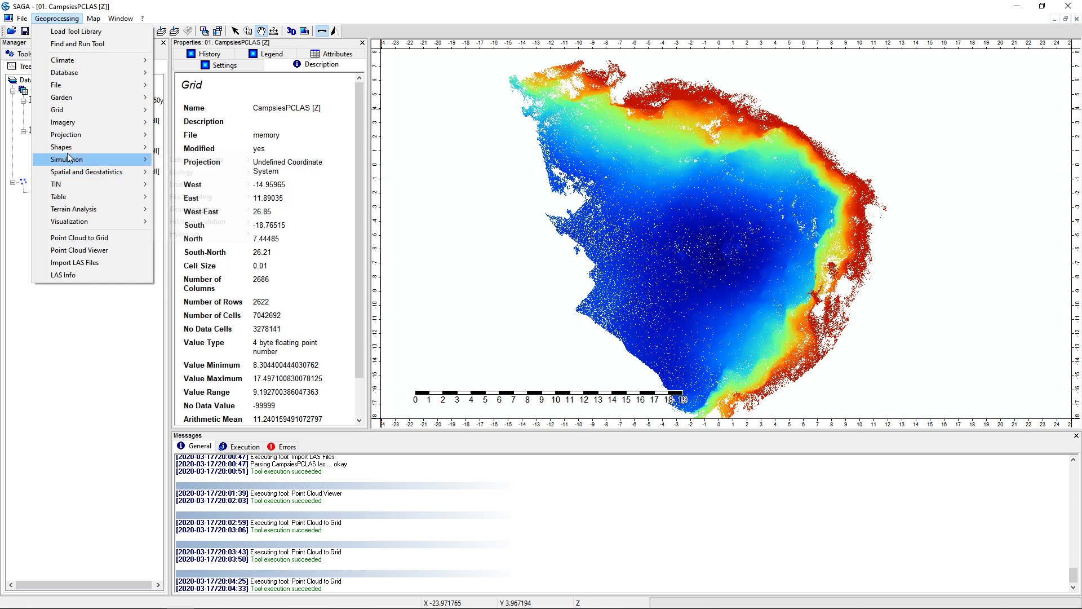
mouse_move(65, 110)
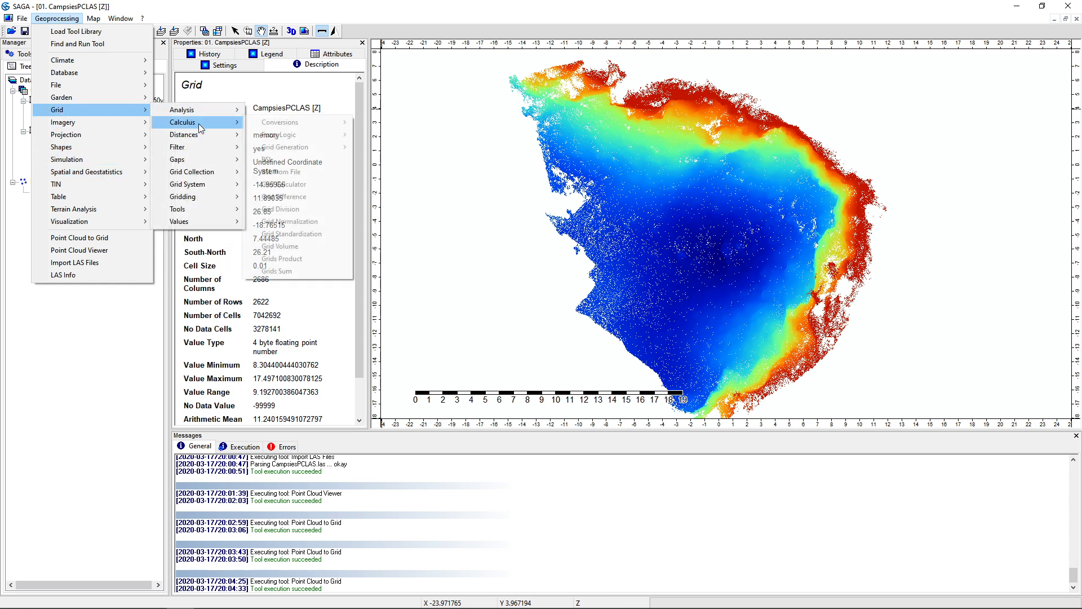
mouse_move(196, 146)
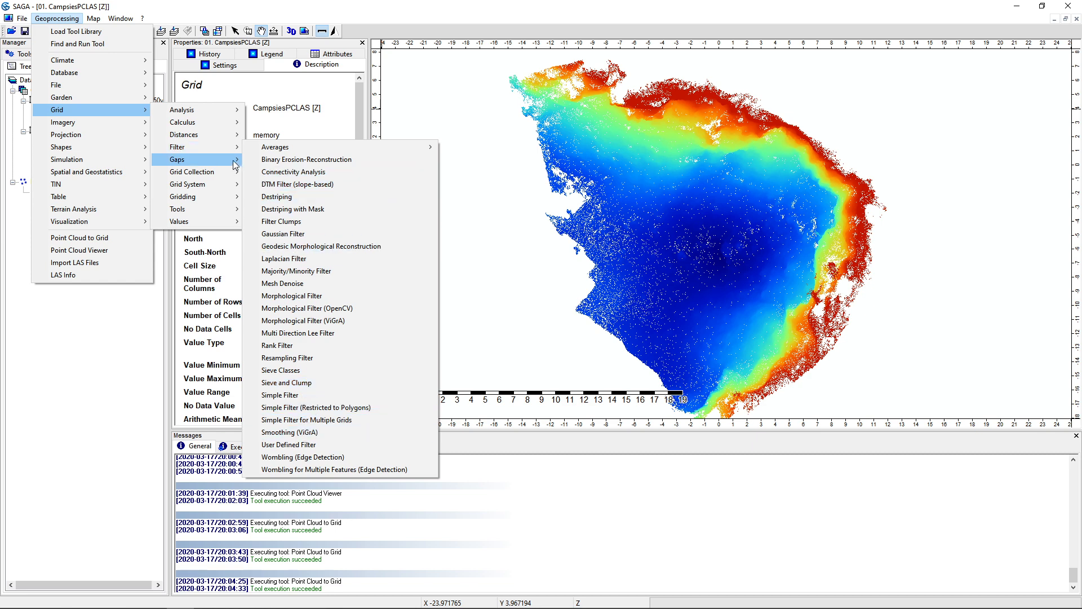
mouse_move(225, 163)
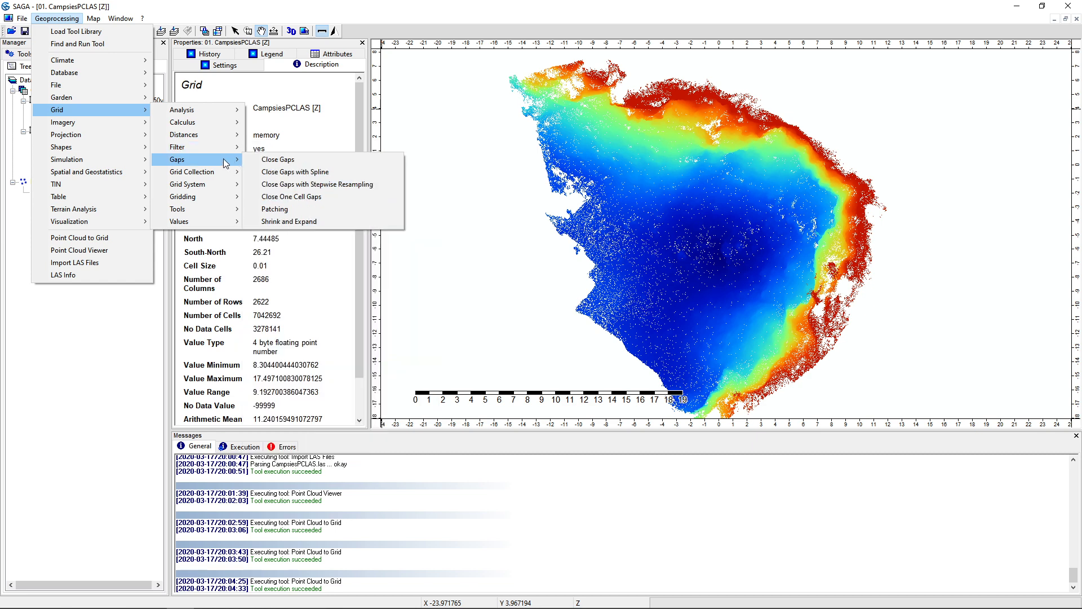
left_click(272, 175)
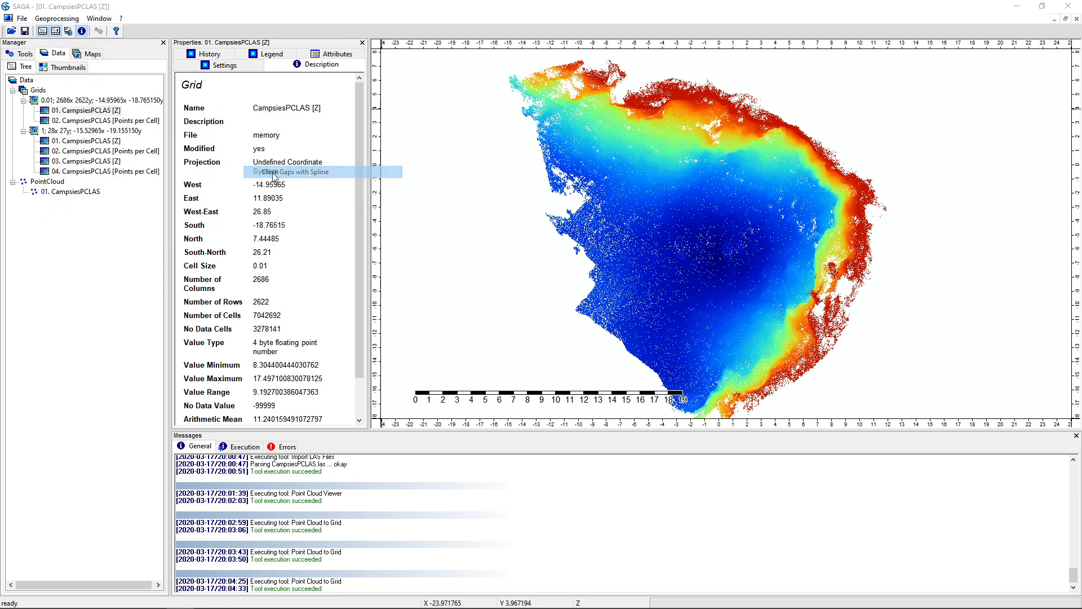
Run Close Gaps with Spline on 01. CampsiesPCLAS [Z] in the 0.01; 2686x 2622y grid system.
left_click(555, 141)
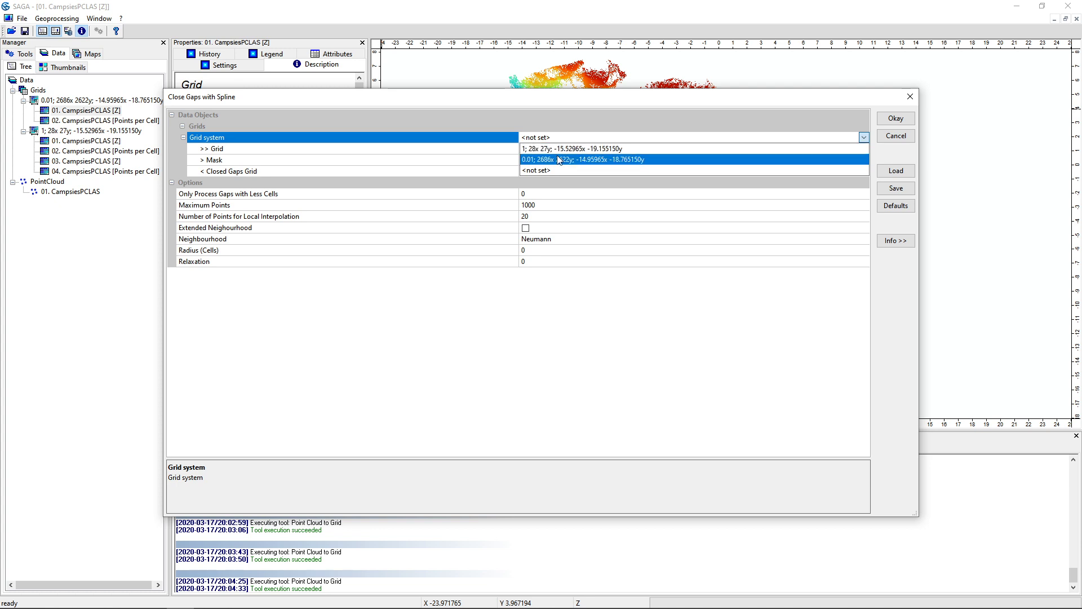
left_click(560, 160)
left_click(540, 150)
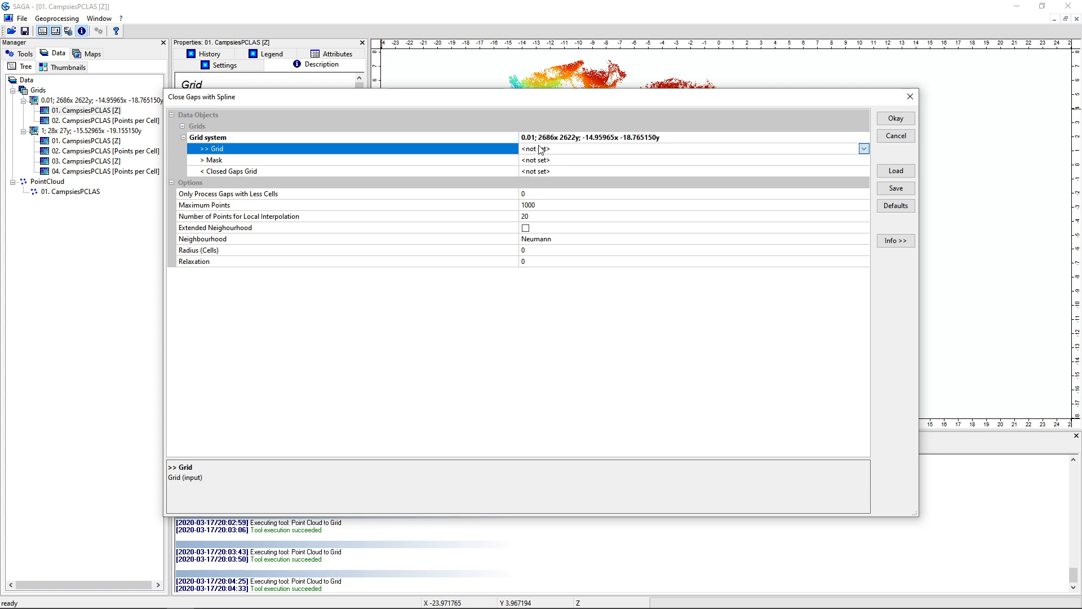
left_click(541, 150)
left_click(564, 160)
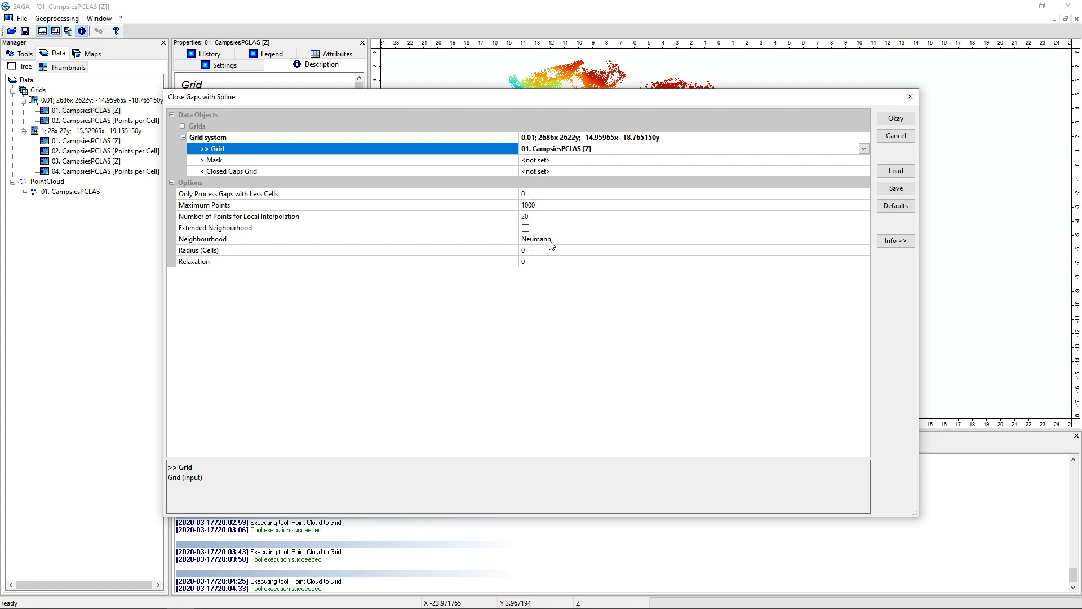
left_click(894, 119)
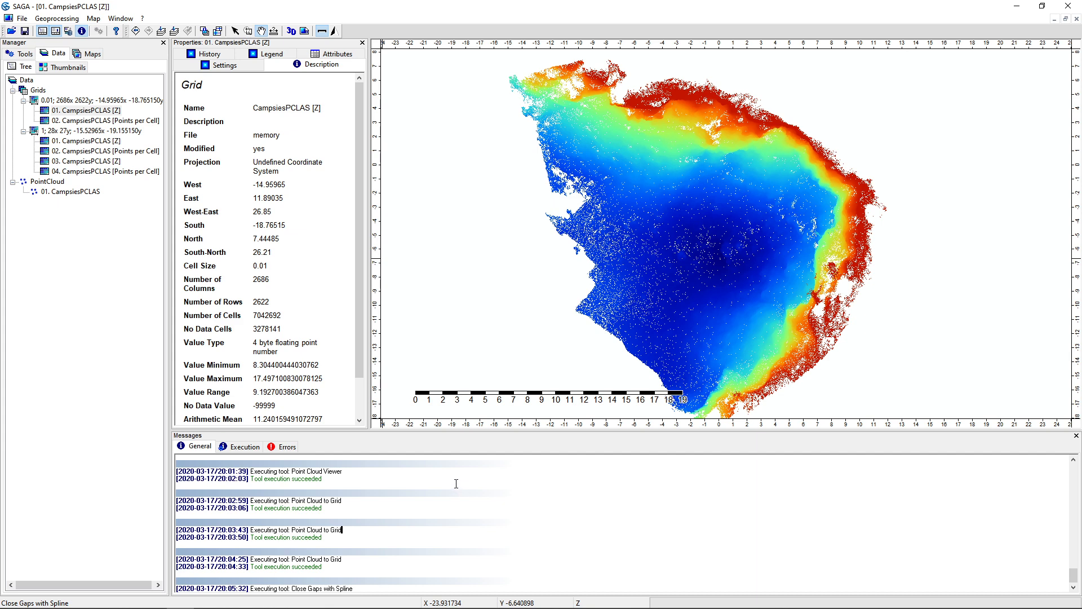
Review the Execution, Errors and General message logs of the running spline tool.
left_click(241, 447)
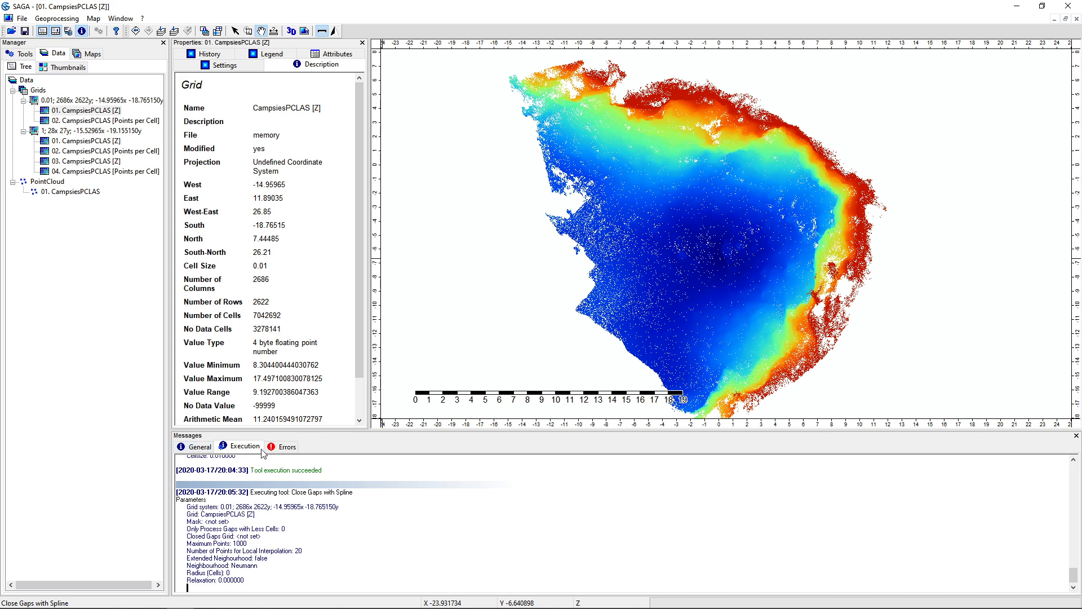
left_click(282, 447)
left_click(203, 450)
left_click(236, 447)
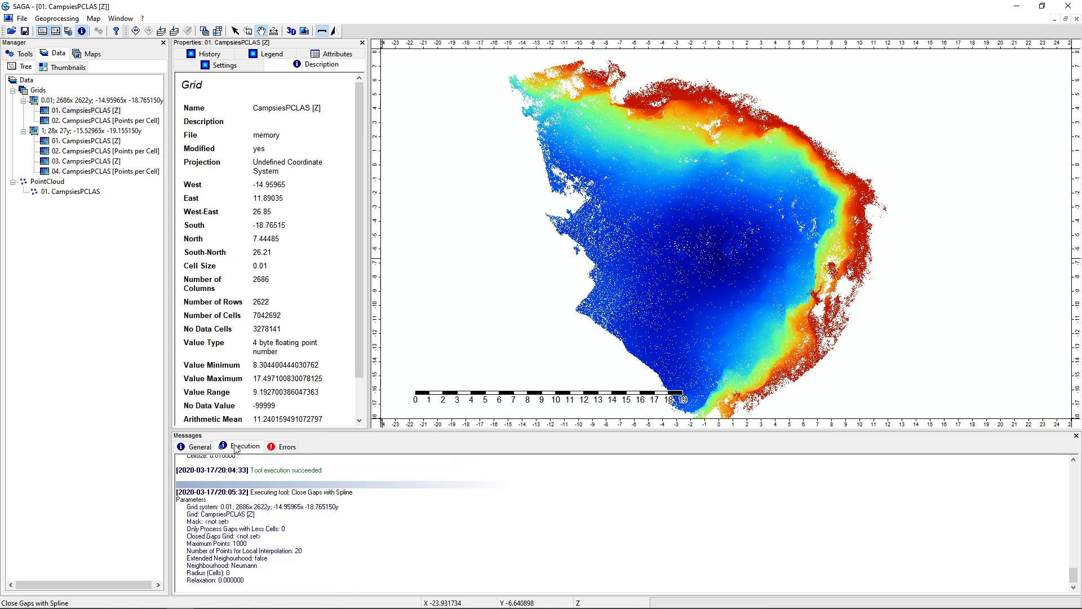
Stop the running Close Gaps with Spline execution, confirming with Yes.
left_click(67, 19)
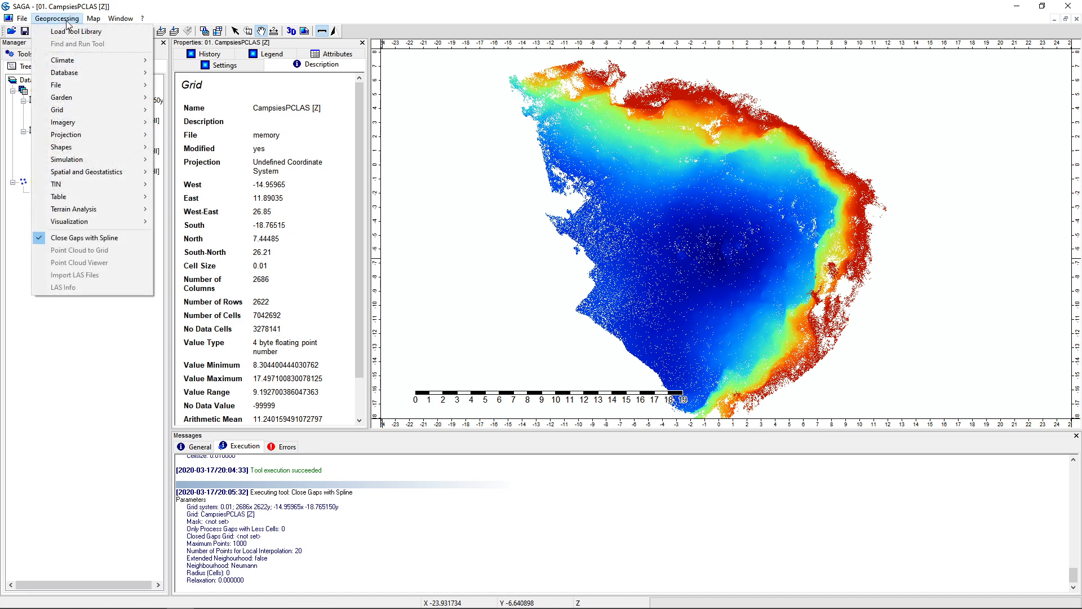
left_click(44, 240)
left_click(568, 307)
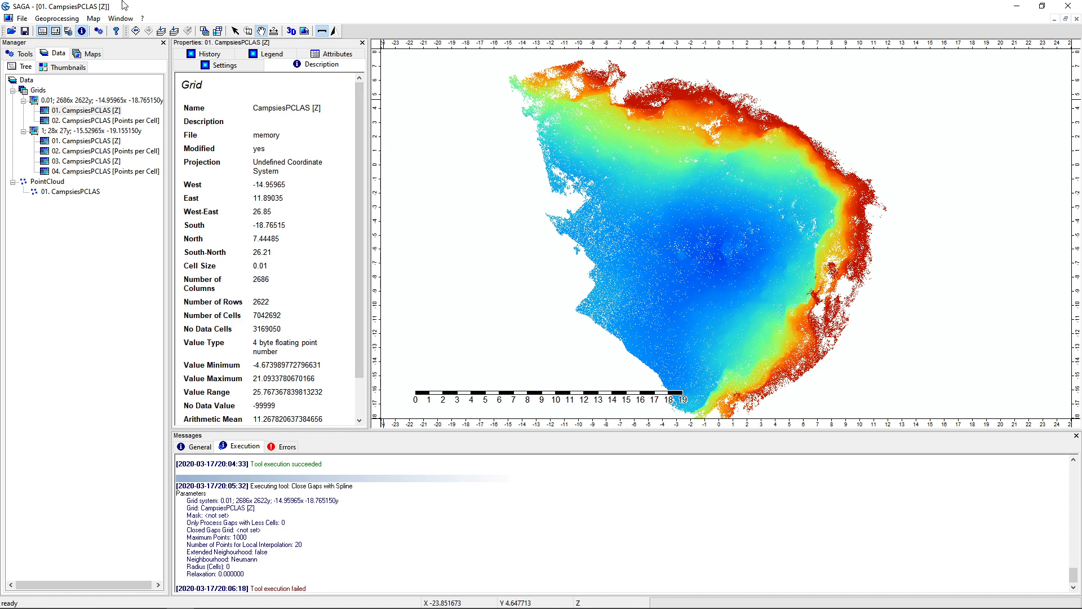
Open Close Gaps with the 0.01 grid system and 01. CampsiesPCLAS [Z] as input.
left_click(57, 18)
mouse_move(99, 159)
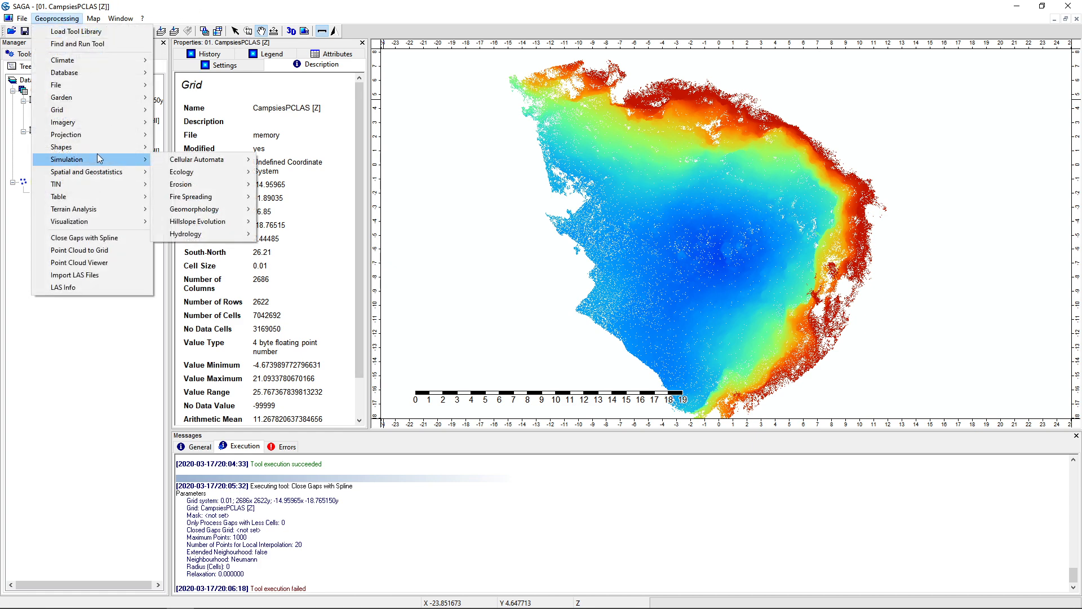
mouse_move(95, 111)
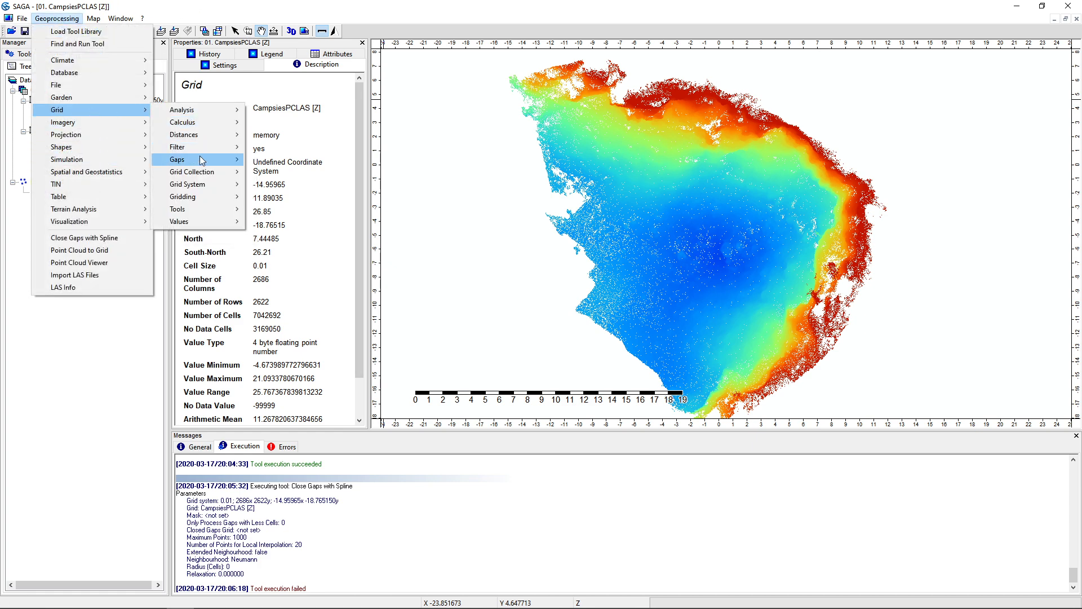
mouse_move(202, 161)
left_click(332, 159)
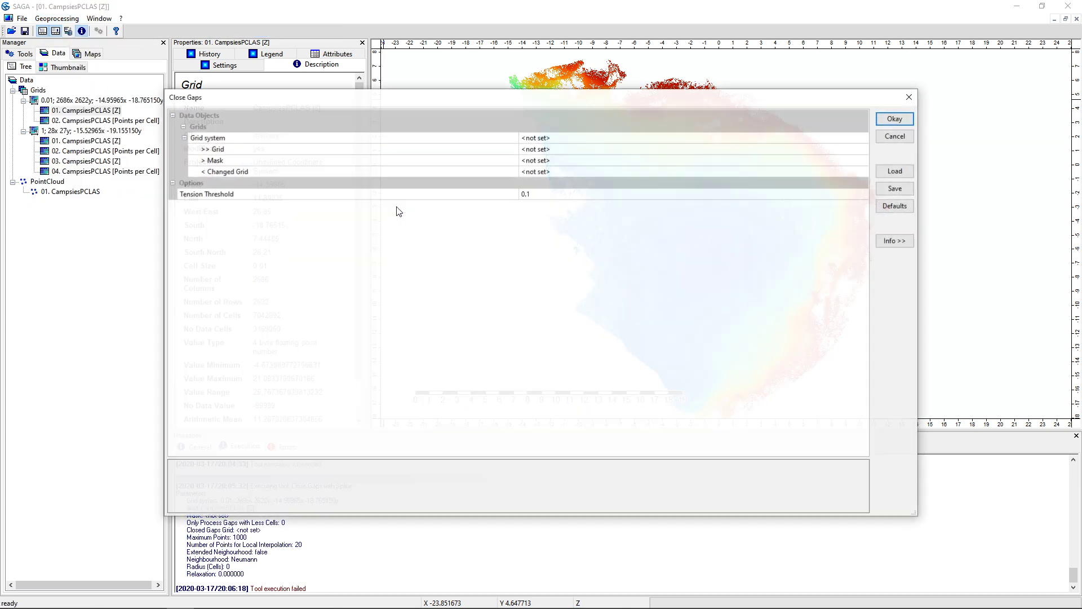
left_click(566, 138)
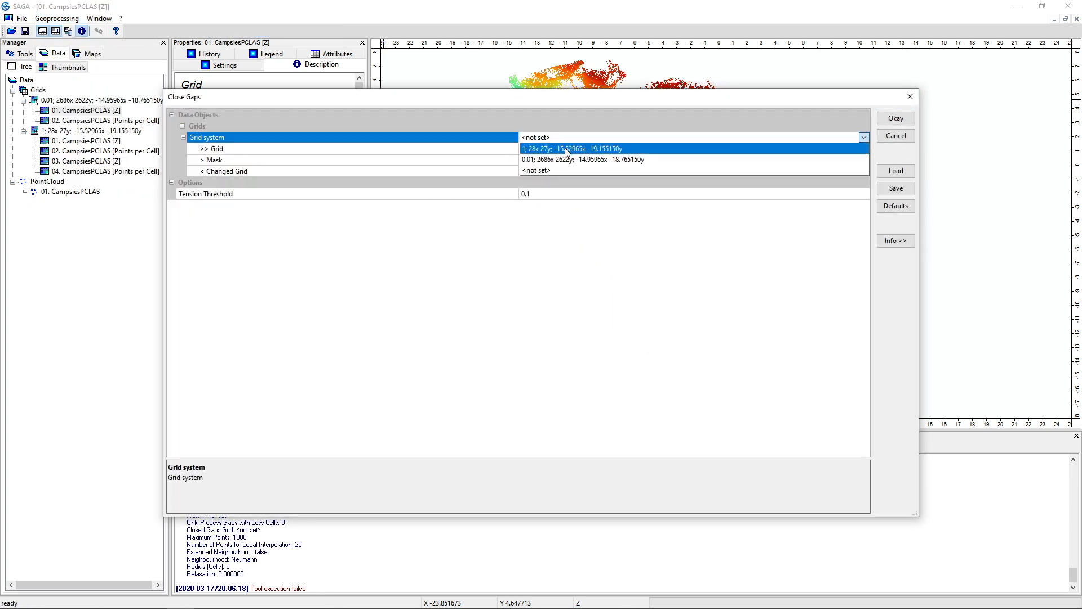
left_click(563, 159)
left_click(561, 149)
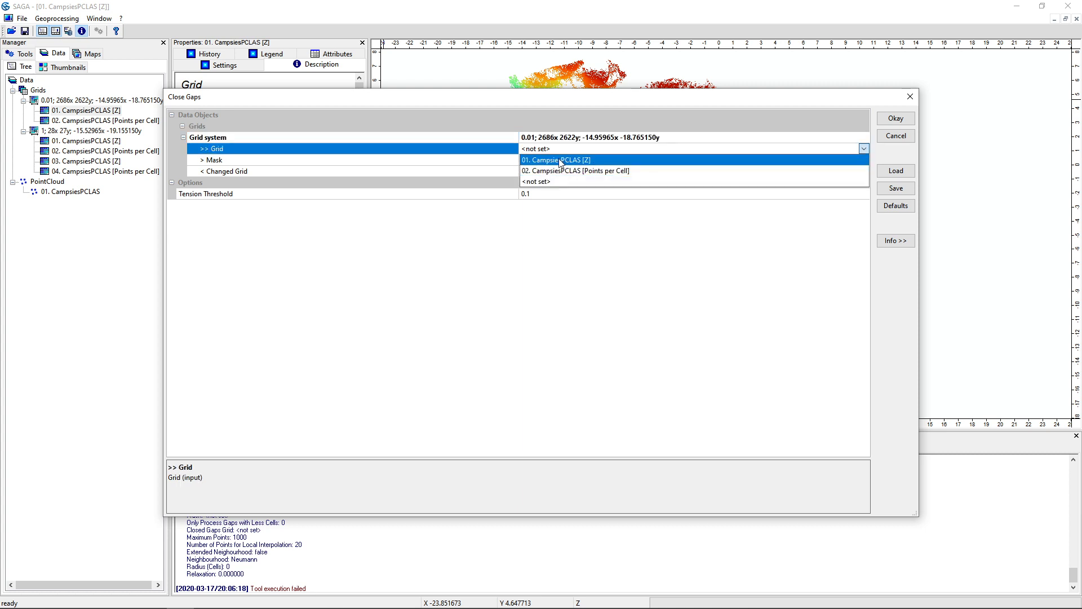
left_click(561, 161)
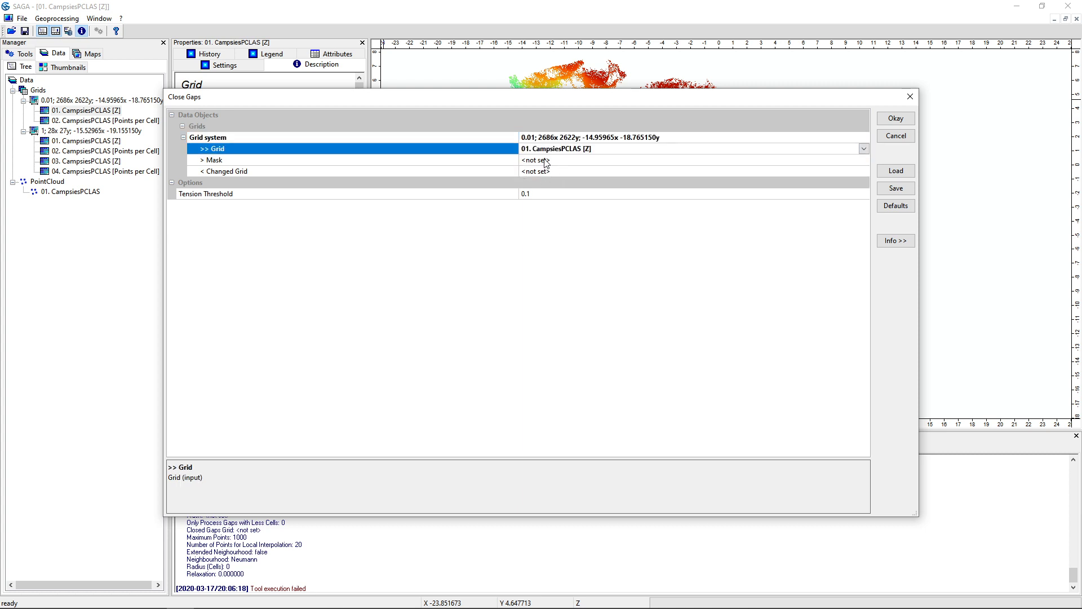
Leave Mask unset and set Changed Grid to <create>.
left_click(546, 161)
left_click(524, 164)
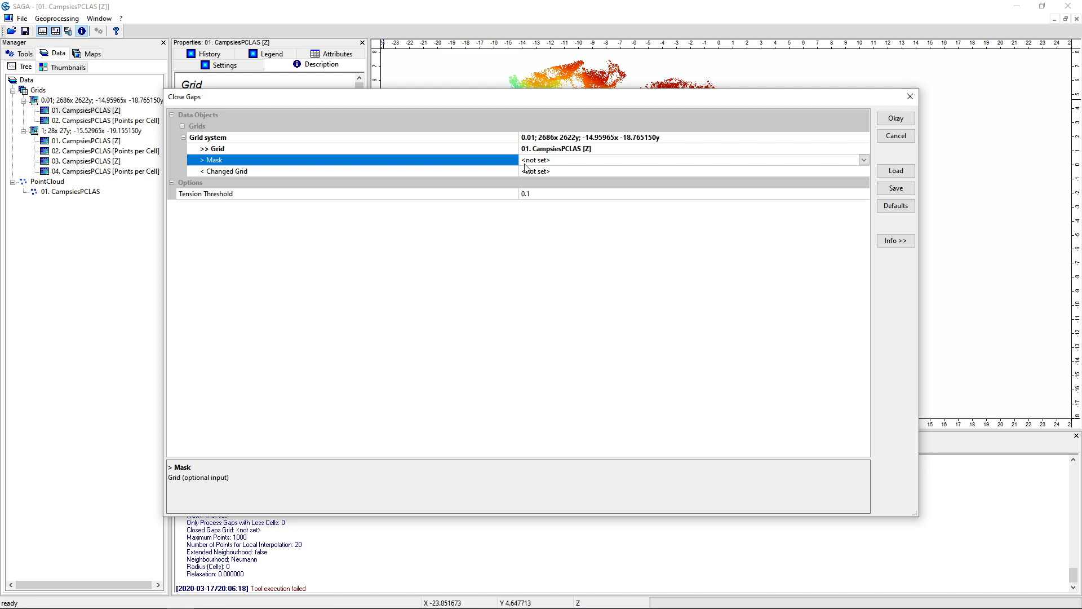
left_click(554, 176)
left_click(550, 201)
left_click(566, 162)
left_click(500, 160)
Run Close Gaps to produce the gap-filled 03. Changed Grid.
left_click(895, 119)
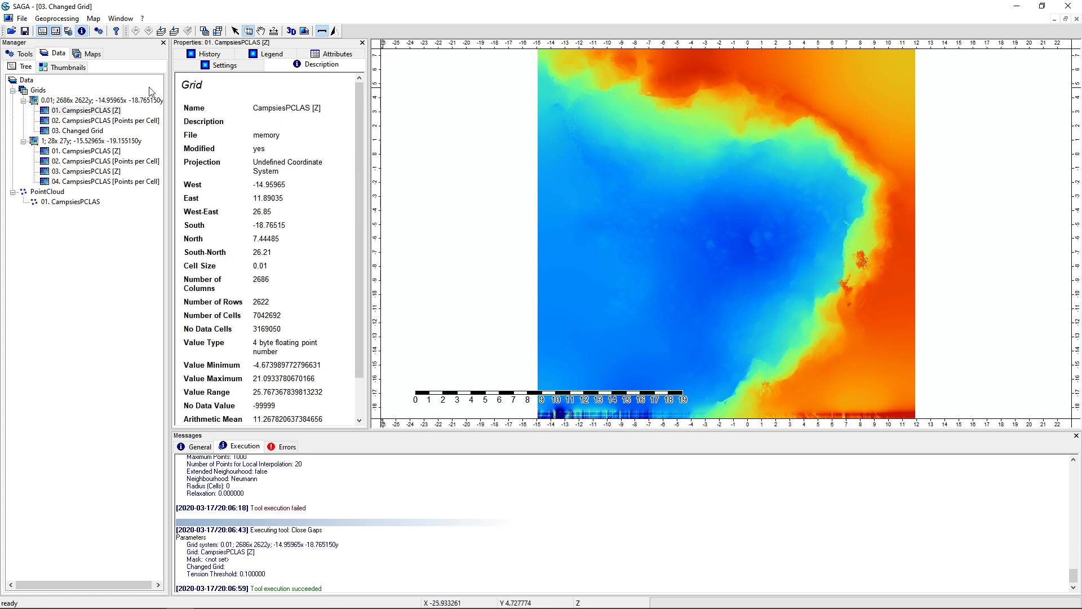
Run Analytical Hillshading on 03. Changed Grid in the 0.01 grid system, creating a new output.
left_click(57, 18)
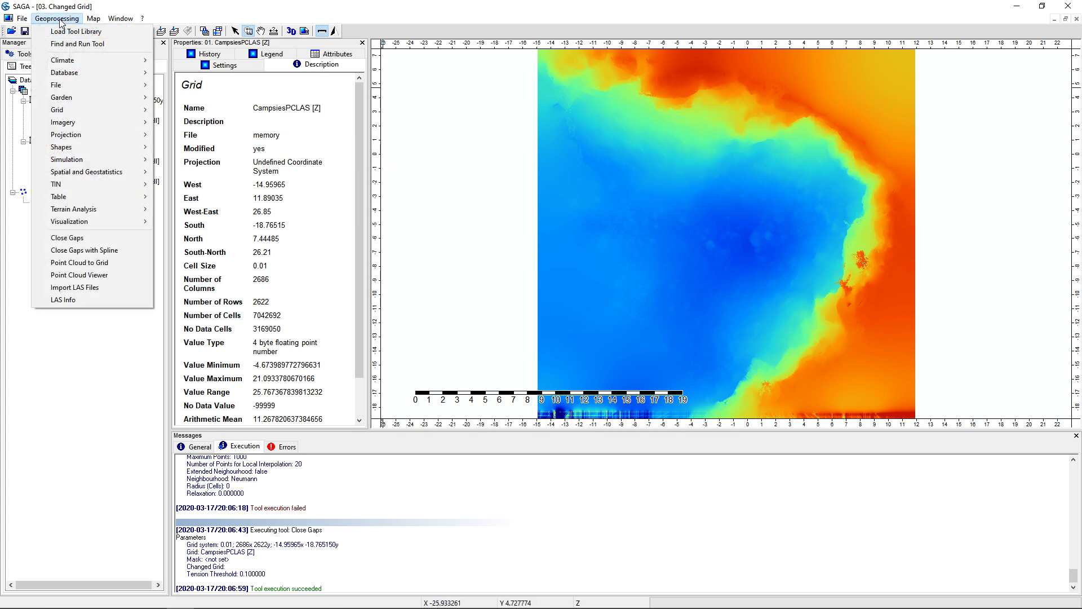
mouse_move(87, 212)
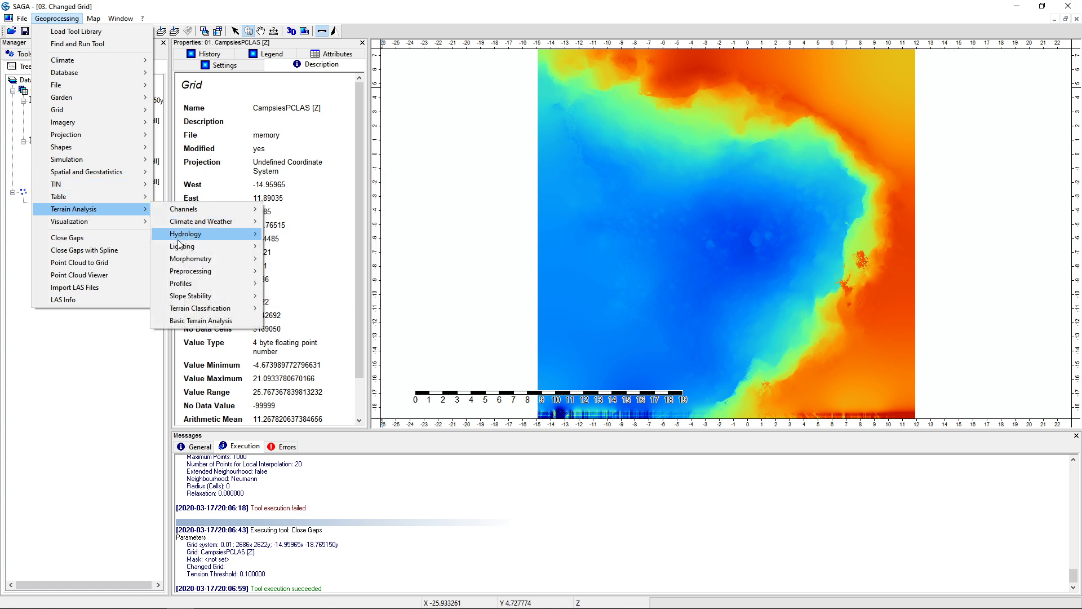
mouse_move(179, 252)
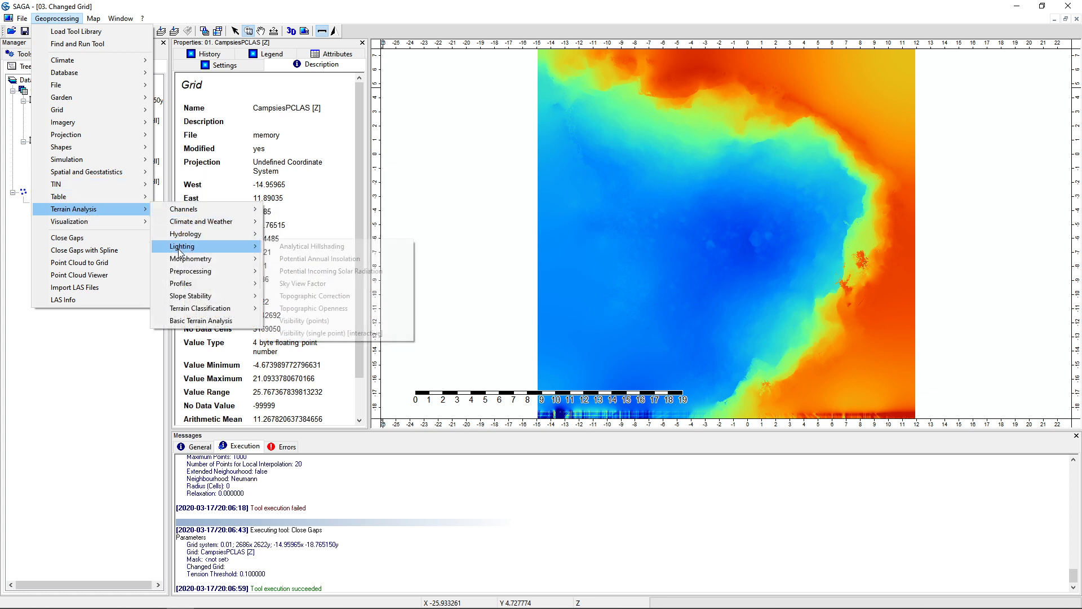
left_click(299, 248)
left_click(590, 137)
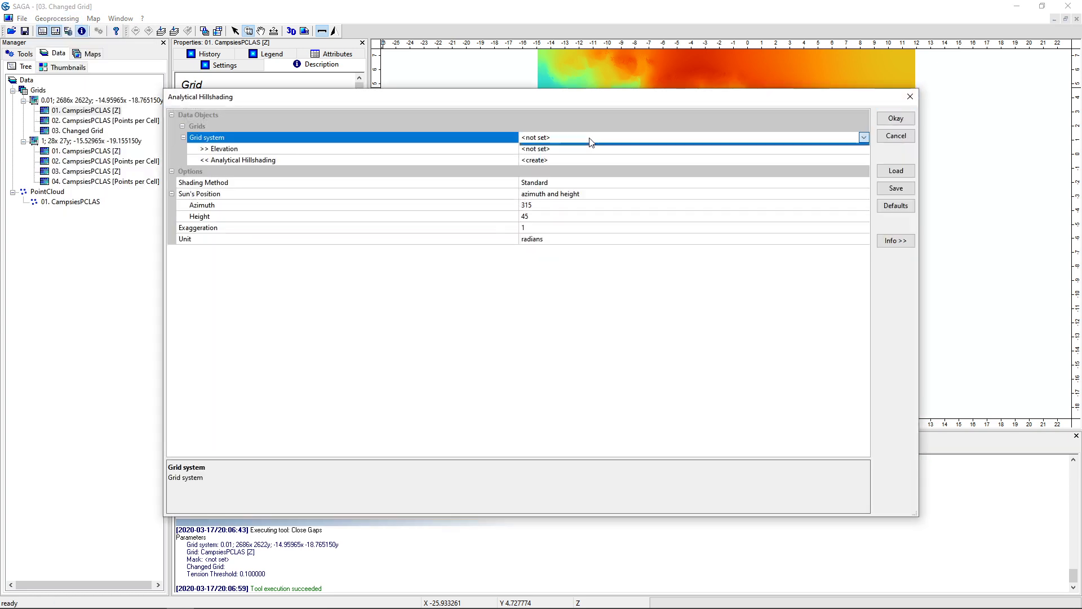
left_click(581, 158)
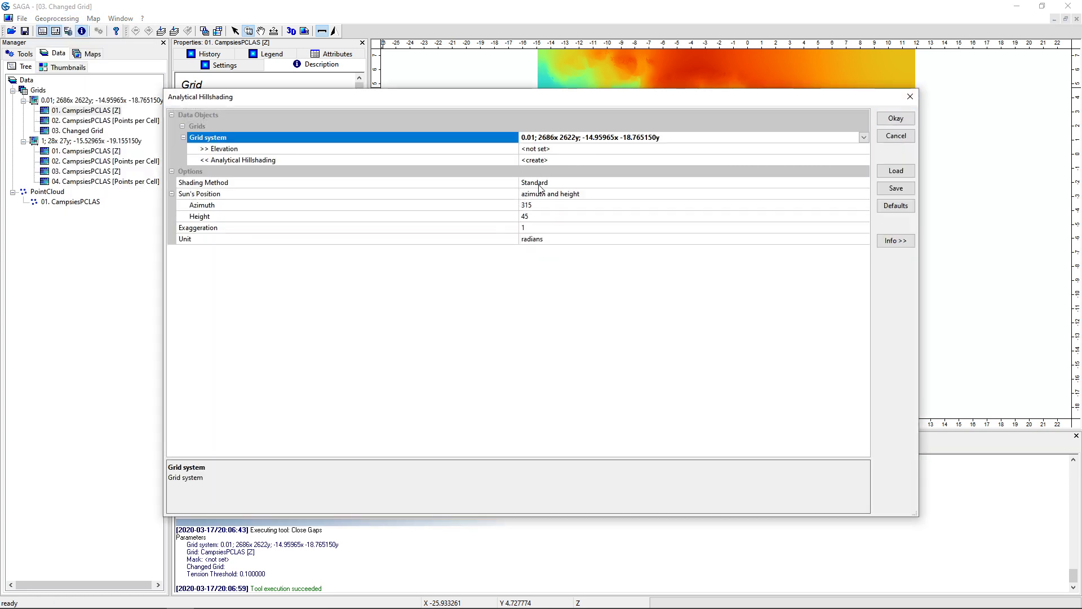
left_click(563, 151)
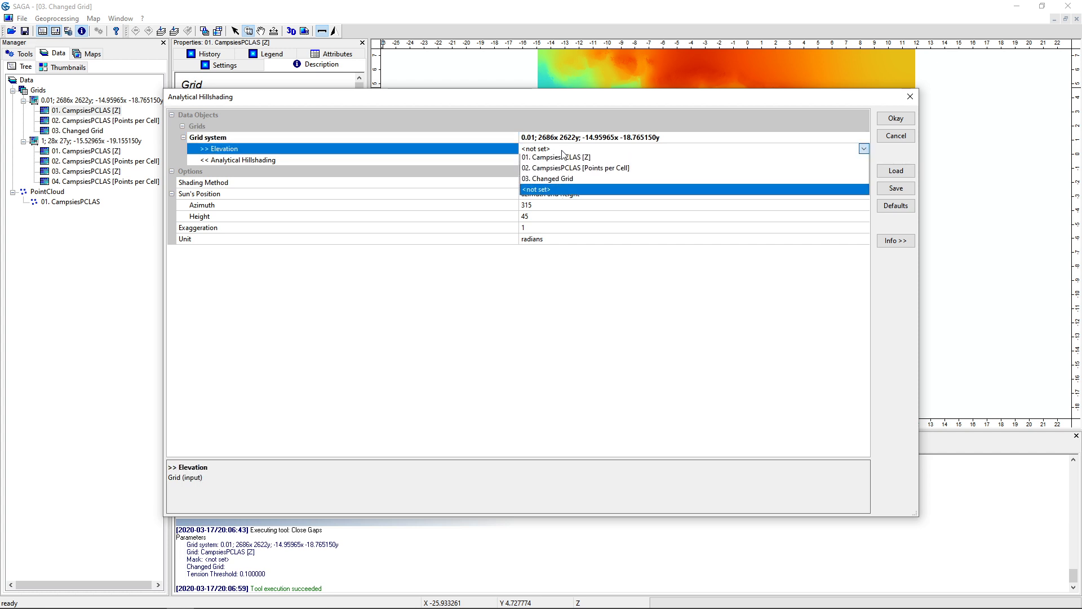
left_click(555, 181)
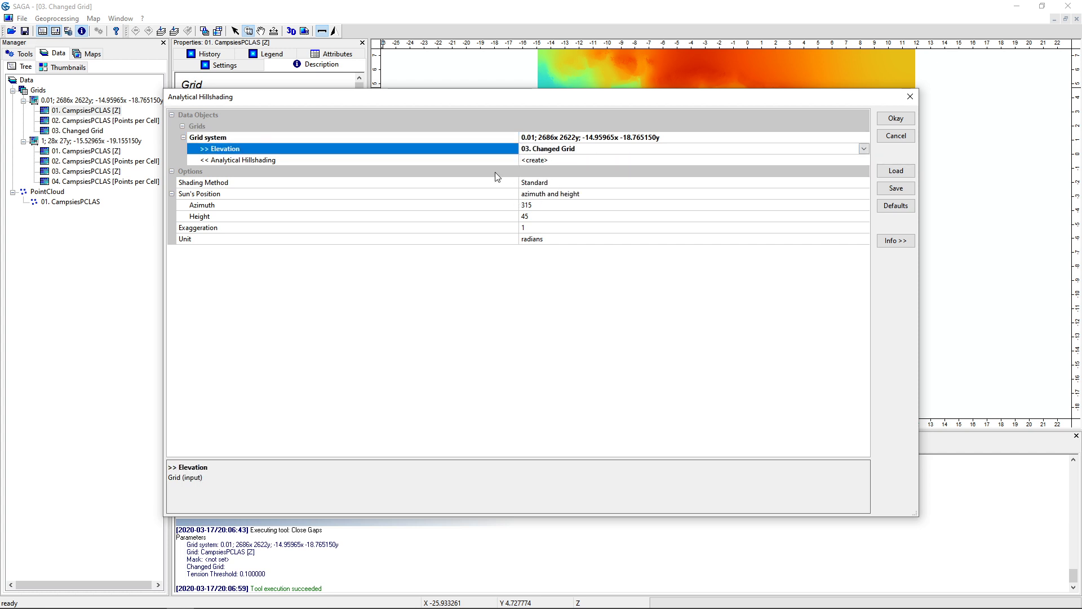
left_click(542, 160)
left_click(530, 209)
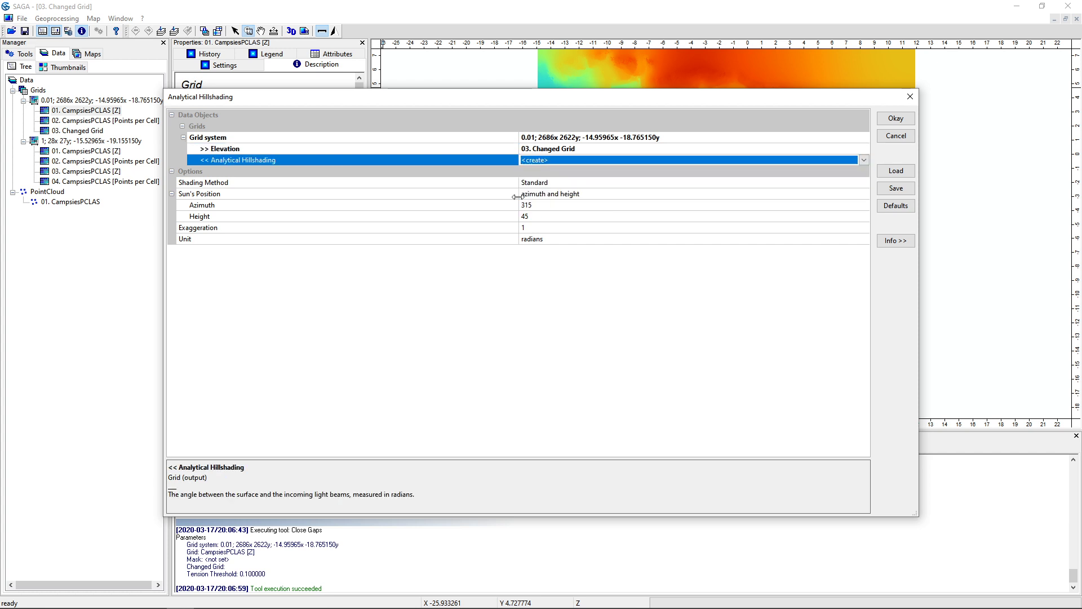
left_click(896, 118)
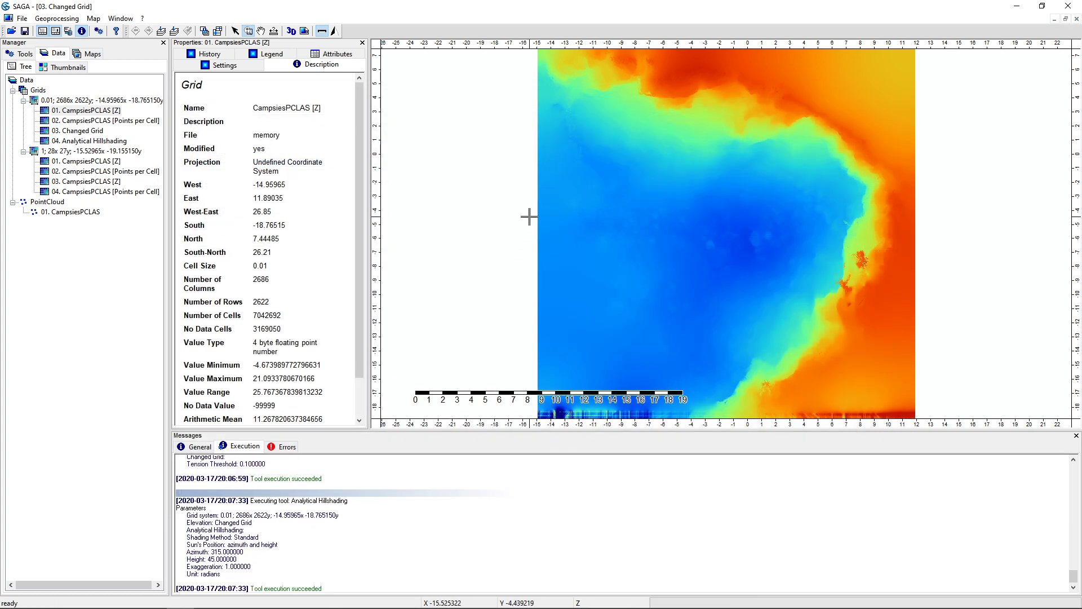
double_click(109, 142)
left_click(505, 355)
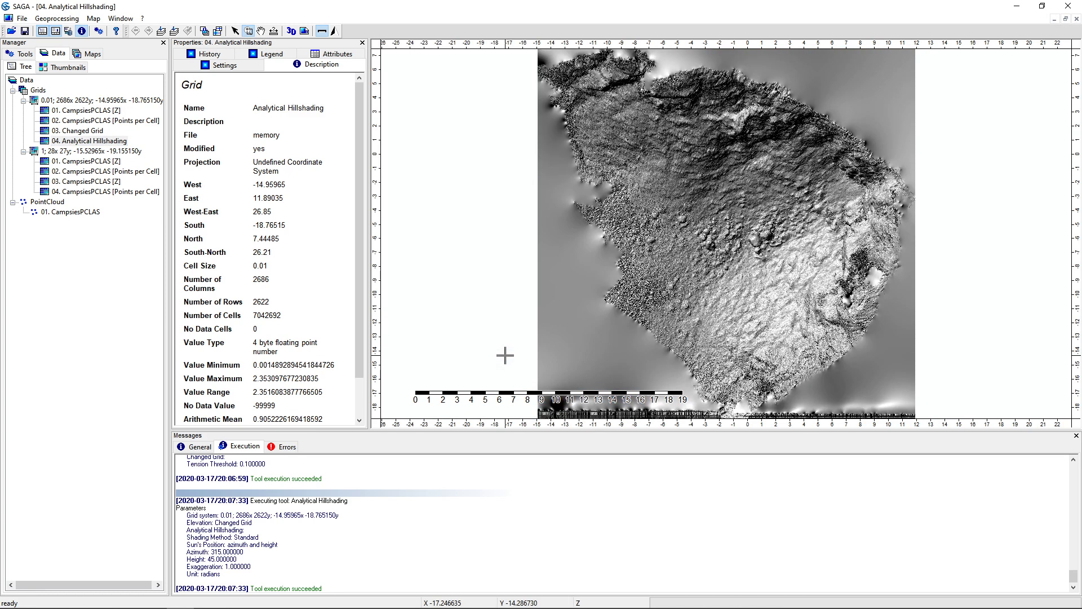
left_click(1076, 20)
left_click(55, 18)
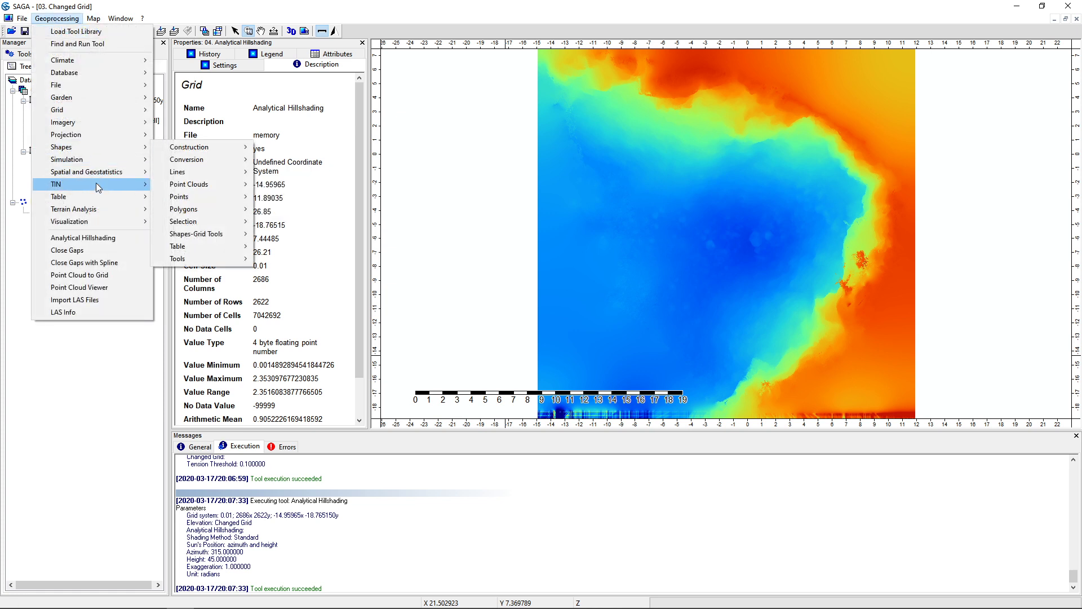
Open Basic Terrain Analysis with the 0.01; 2686x 2622y grid system and 03. Changed Grid elevation.
mouse_move(94, 207)
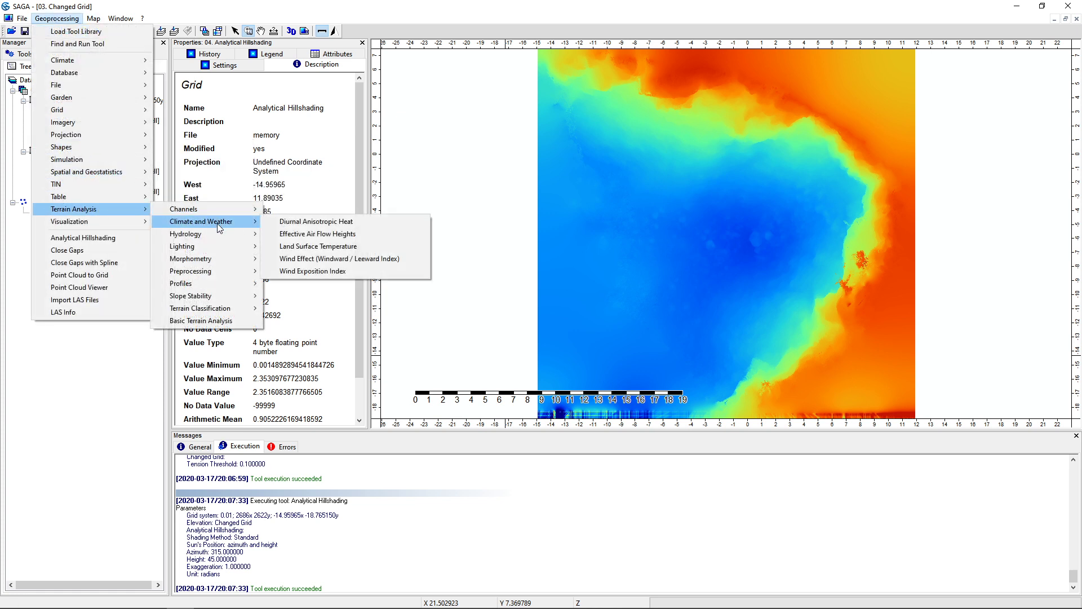
mouse_move(214, 252)
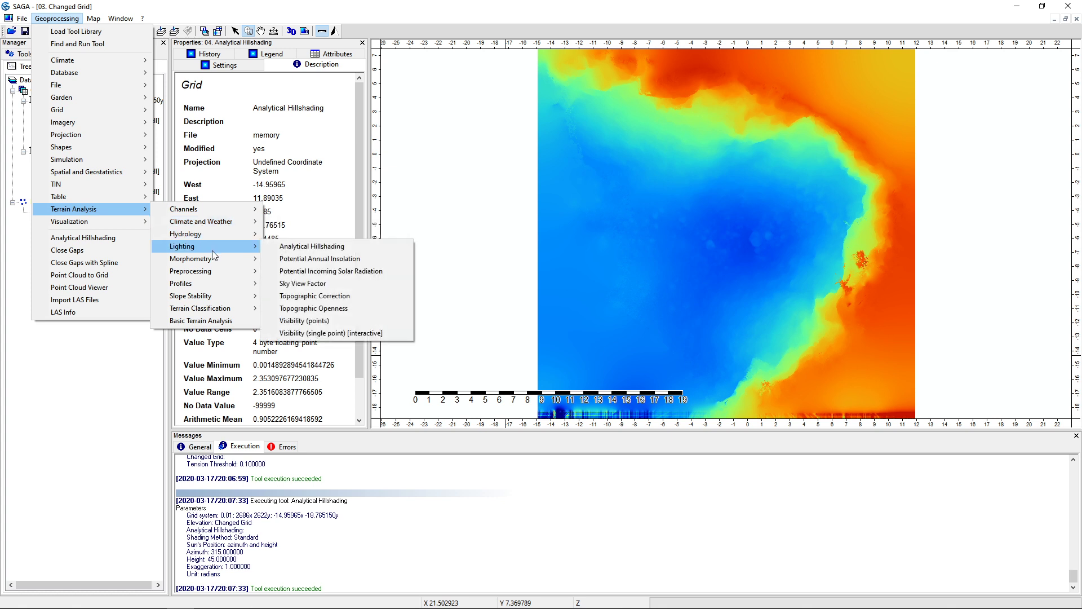
mouse_move(203, 284)
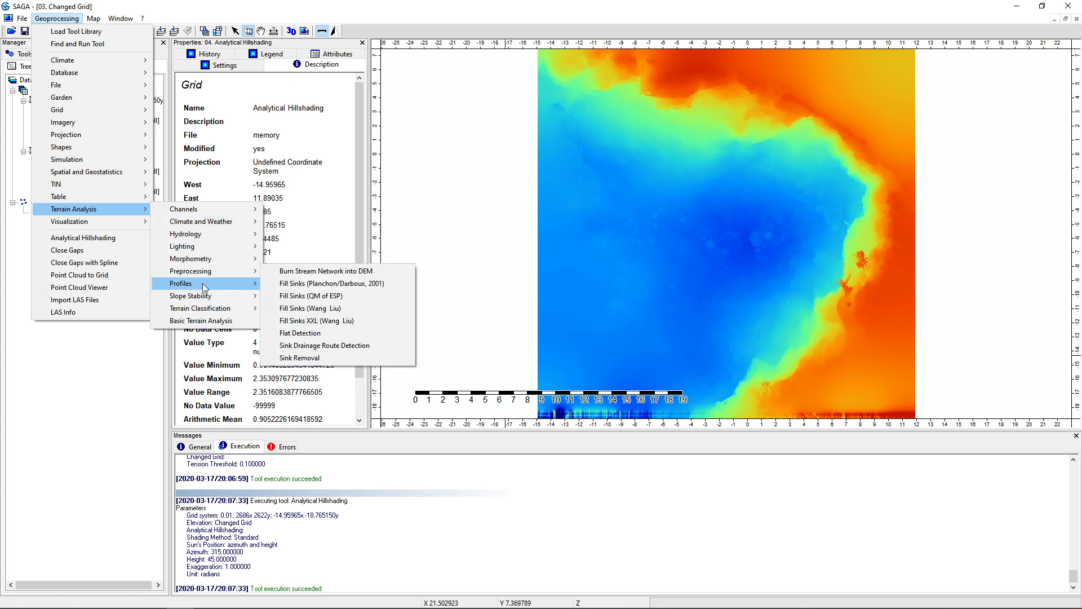
left_click(212, 322)
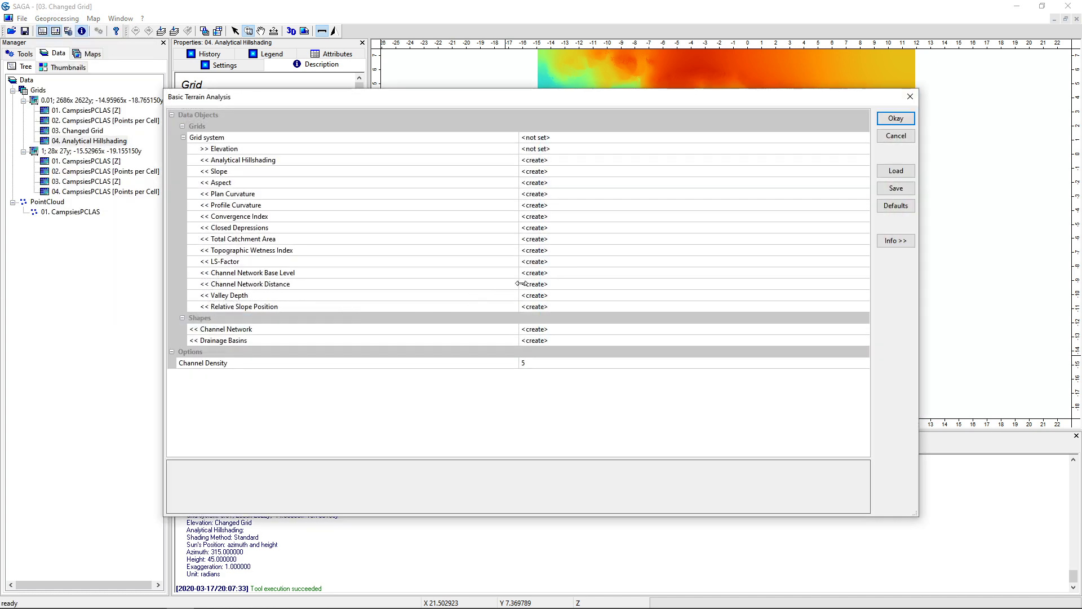
left_click(544, 139)
left_click(554, 160)
left_click(551, 151)
left_click(555, 187)
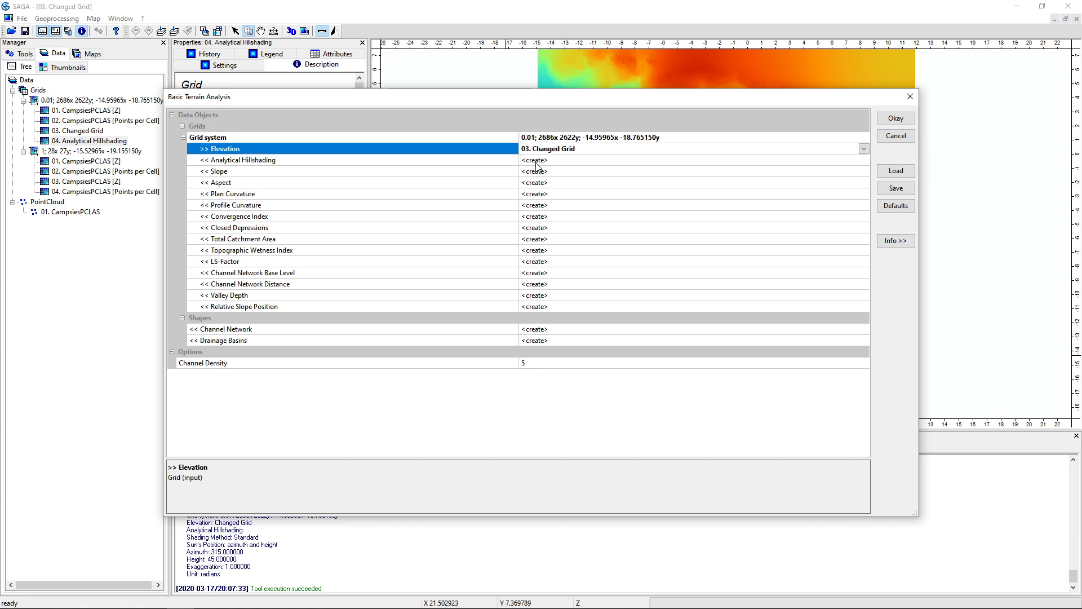
Keep the Hillshading, Slope and Aspect outputs set to create new grids.
left_click(535, 162)
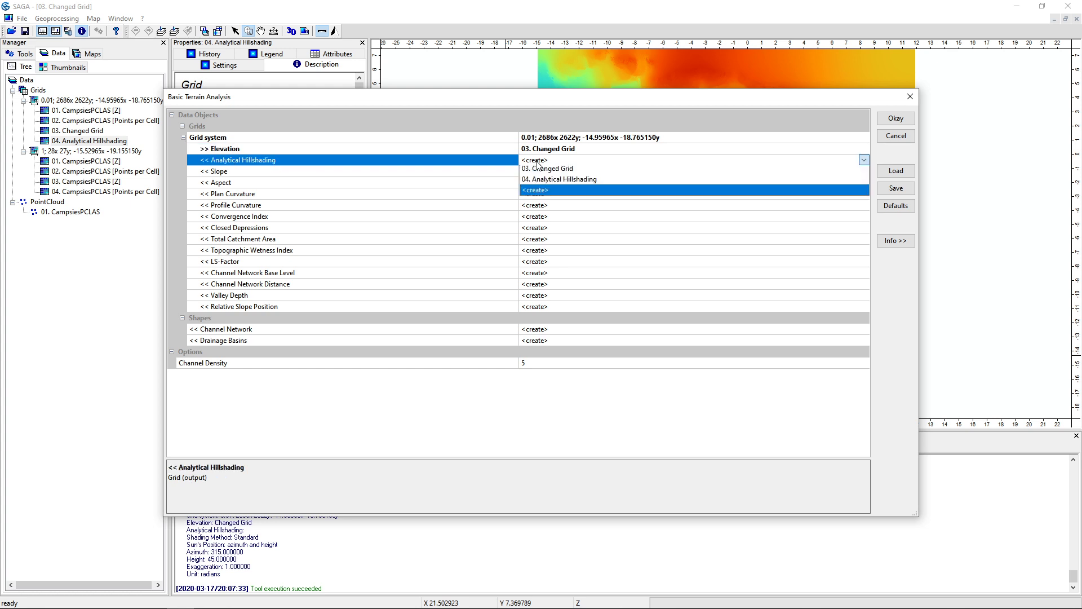
left_click(492, 164)
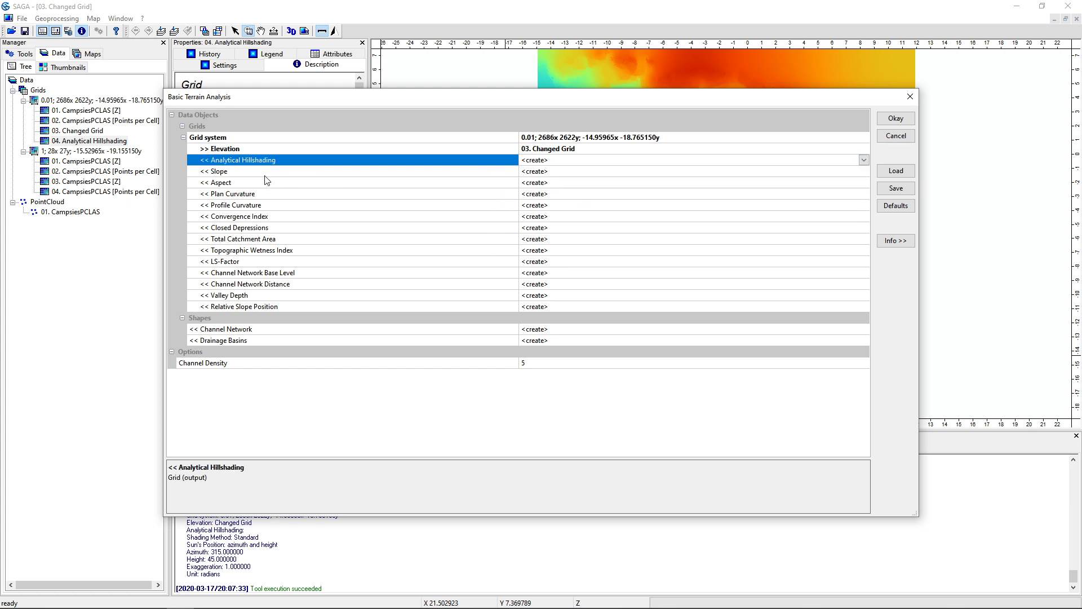
left_click(222, 175)
left_click(232, 185)
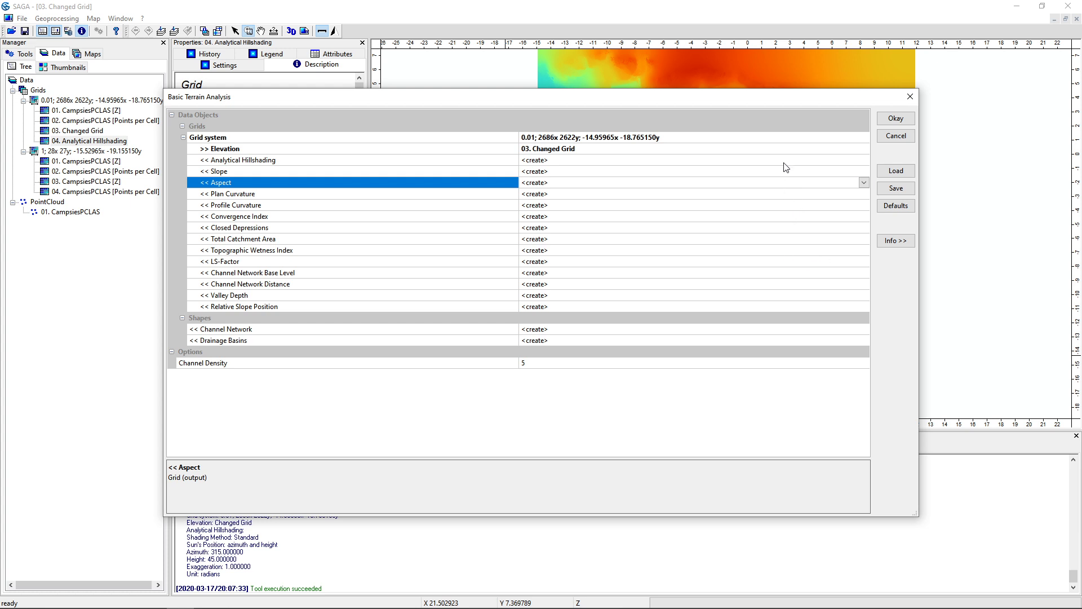
Run Basic Terrain Analysis on 03. Changed Grid, preview 06. Slope in a new map, then maximize Changed Grid.
left_click(897, 119)
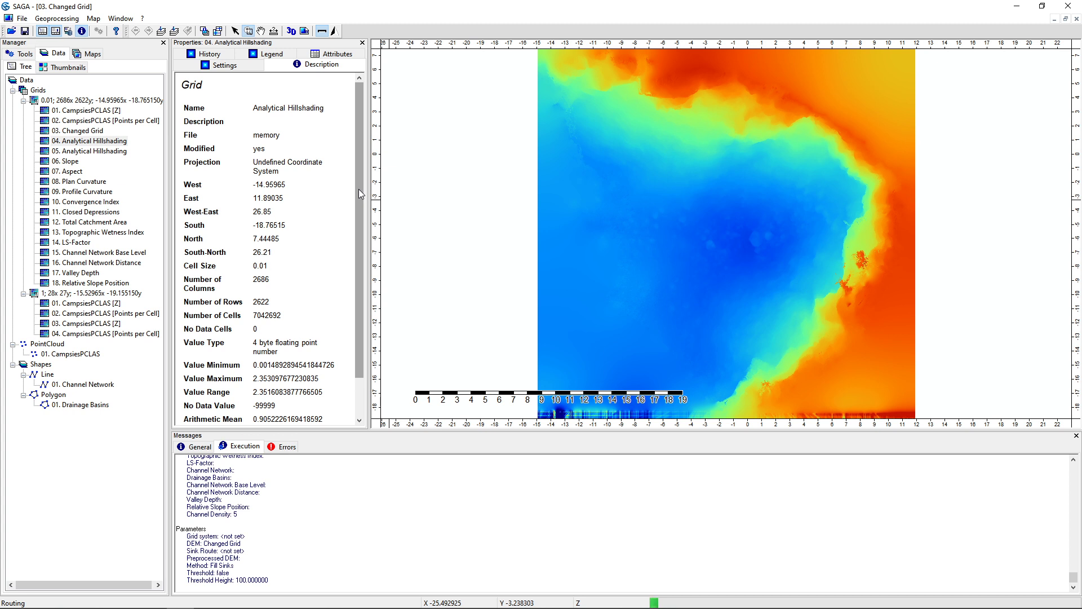
double_click(70, 161)
left_click(514, 362)
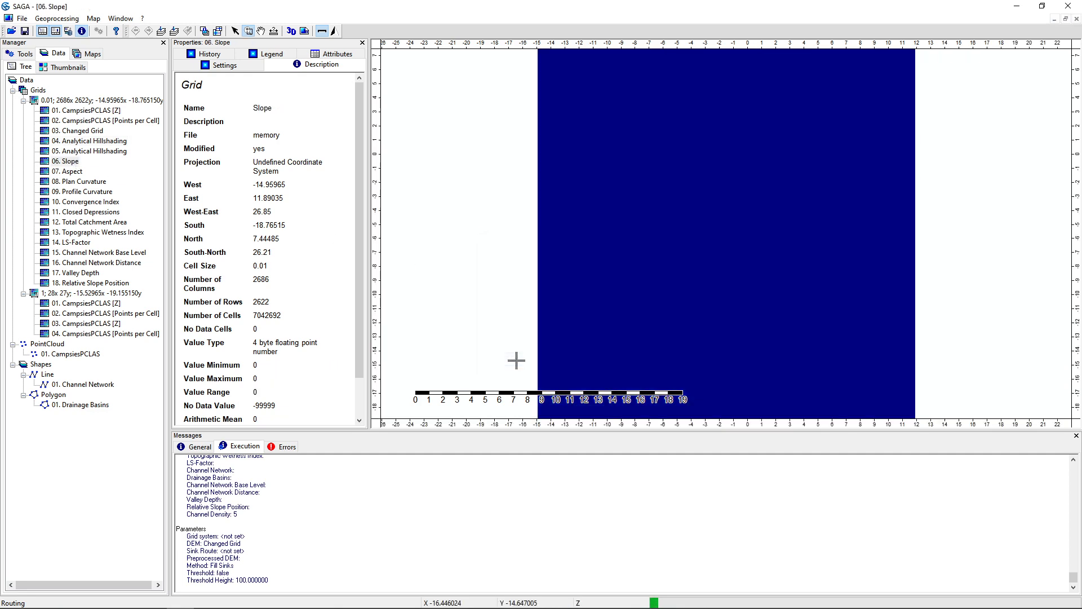
left_click(1076, 20)
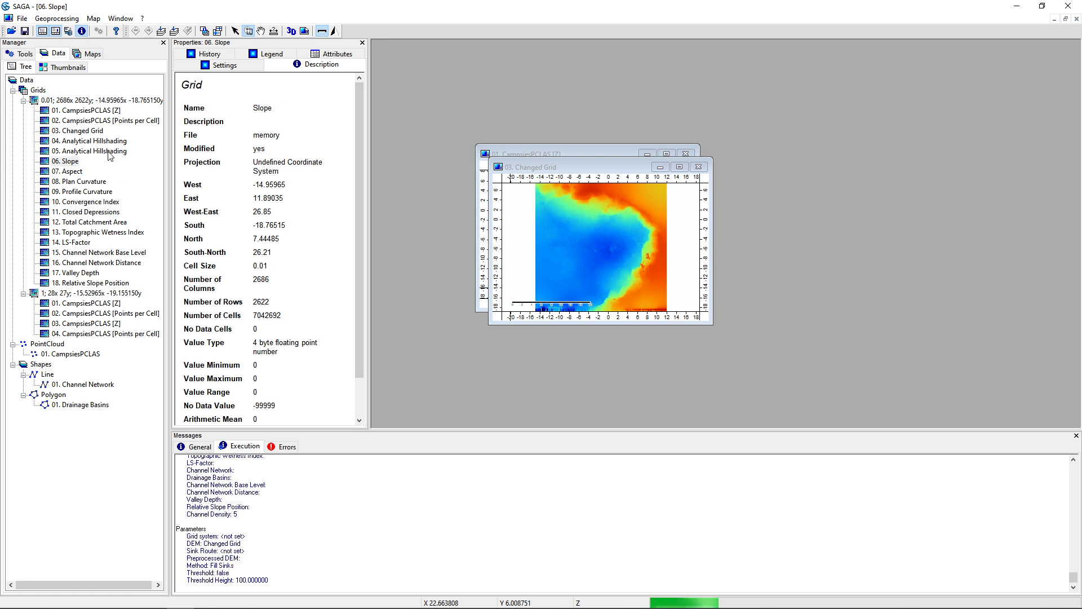
left_click(679, 167)
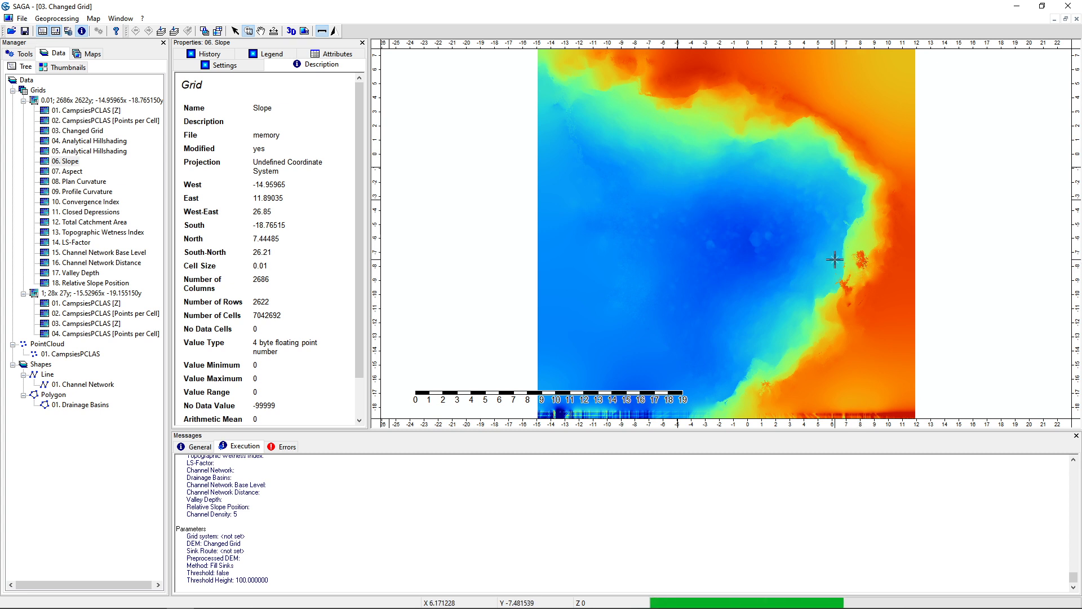
Show 03. Changed Grid on the 0.01 grid system as a 3D surface and rotate it across the quarry.
left_click(291, 31)
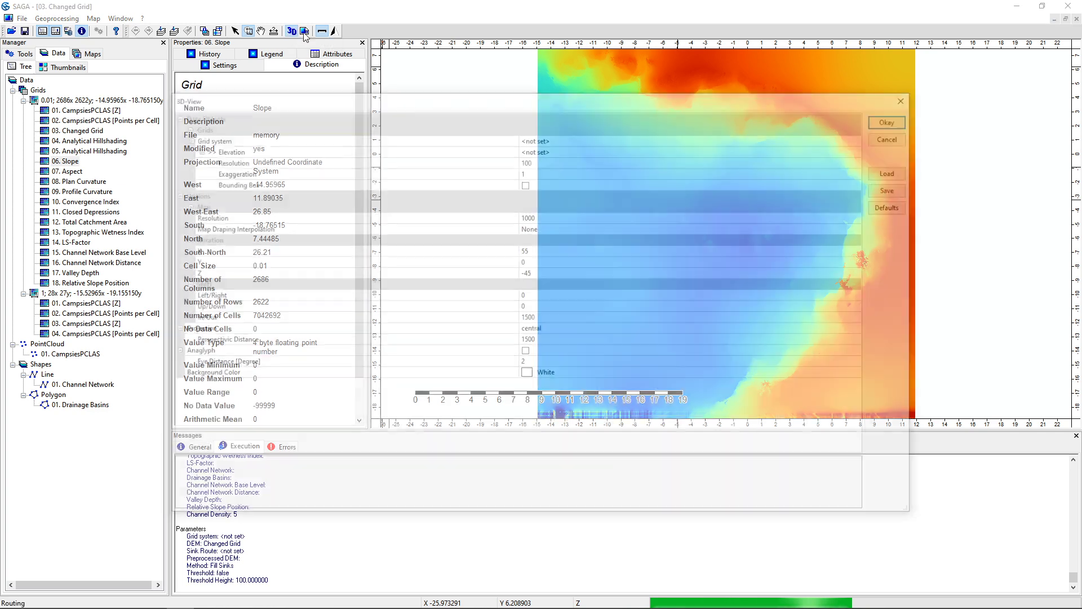
left_click(608, 140)
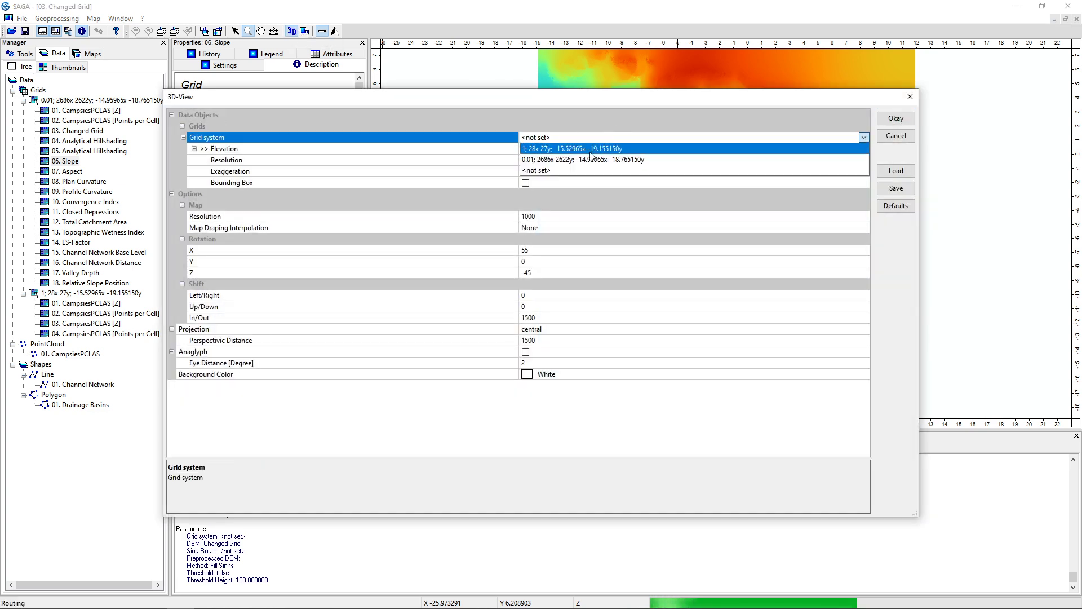
left_click(588, 148)
left_click(587, 149)
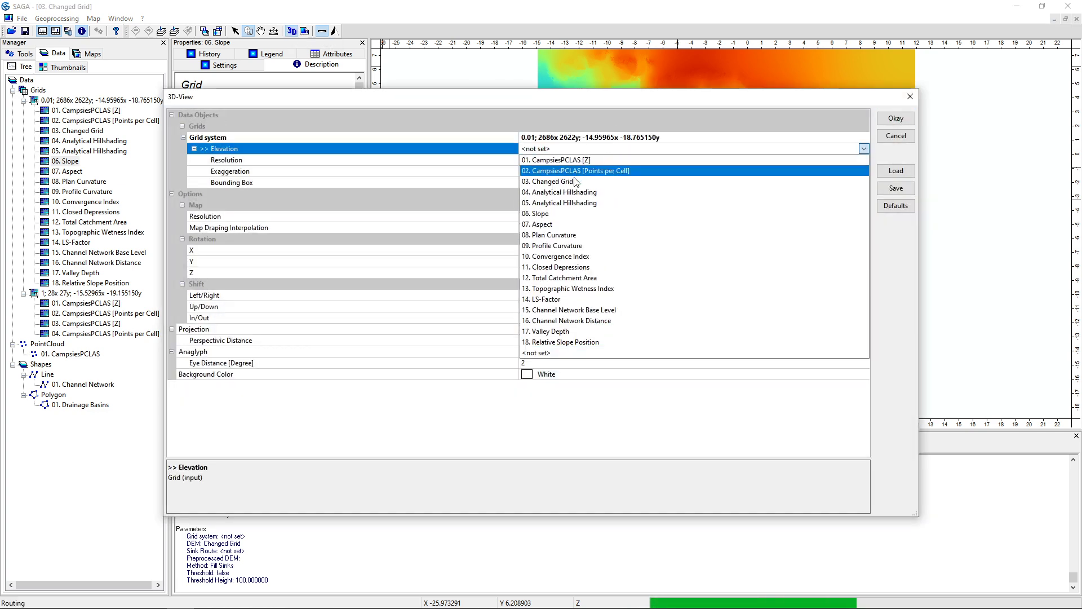
left_click(557, 173)
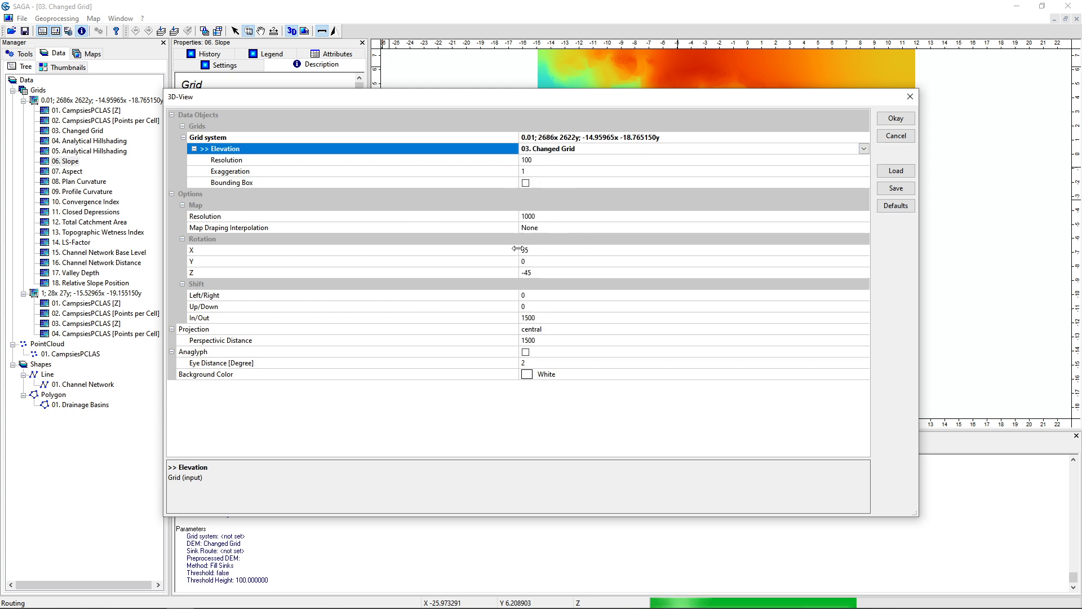
left_click(885, 123)
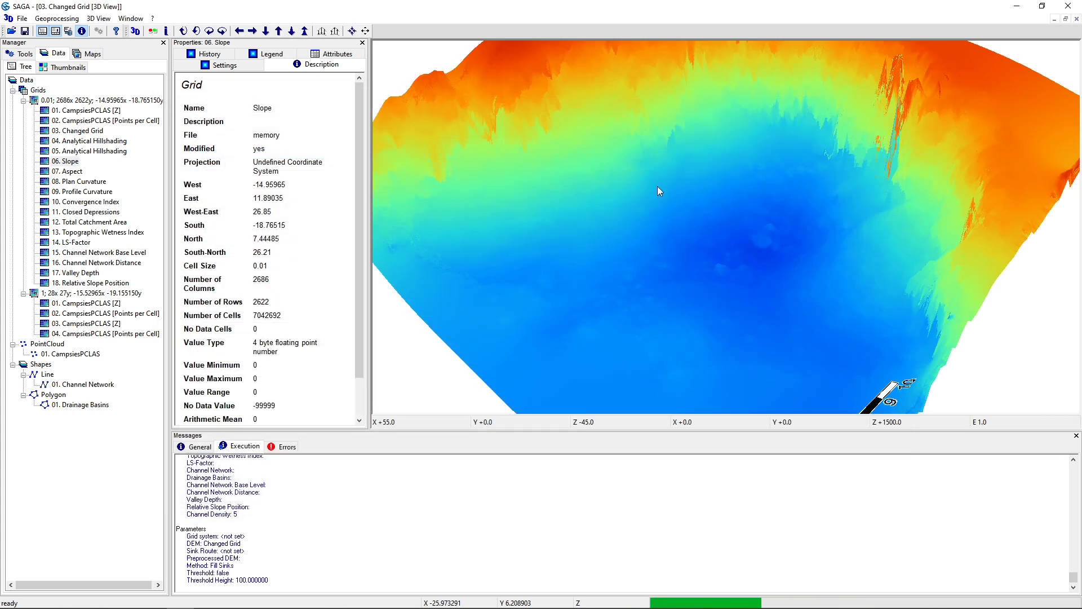
left_click_drag(632, 210, 951, 69)
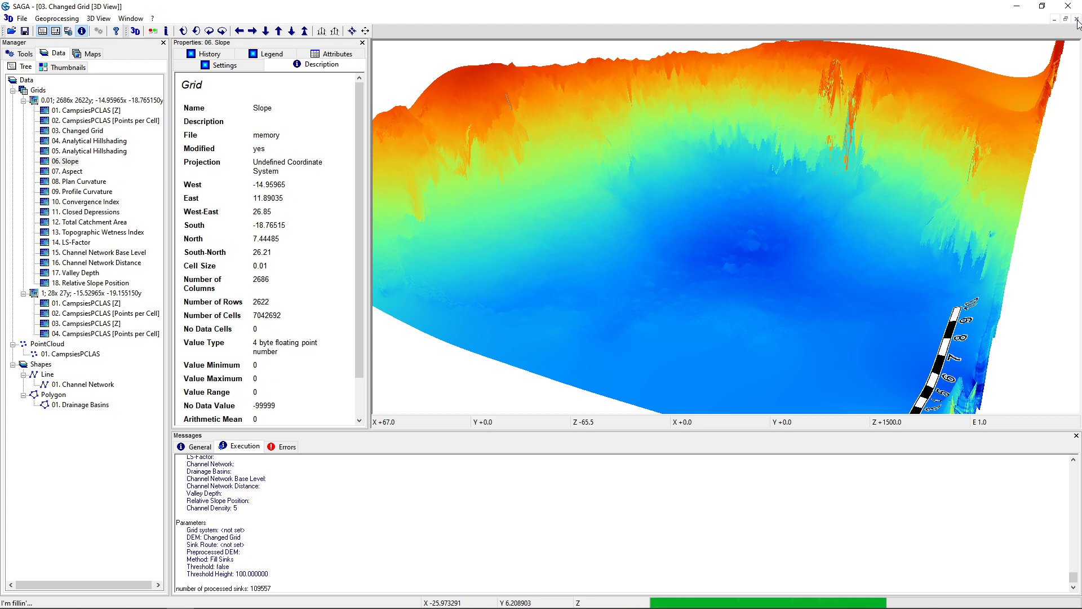
Close the 3D view, then show 06. Slope in a new map window and close it.
left_click(1076, 20)
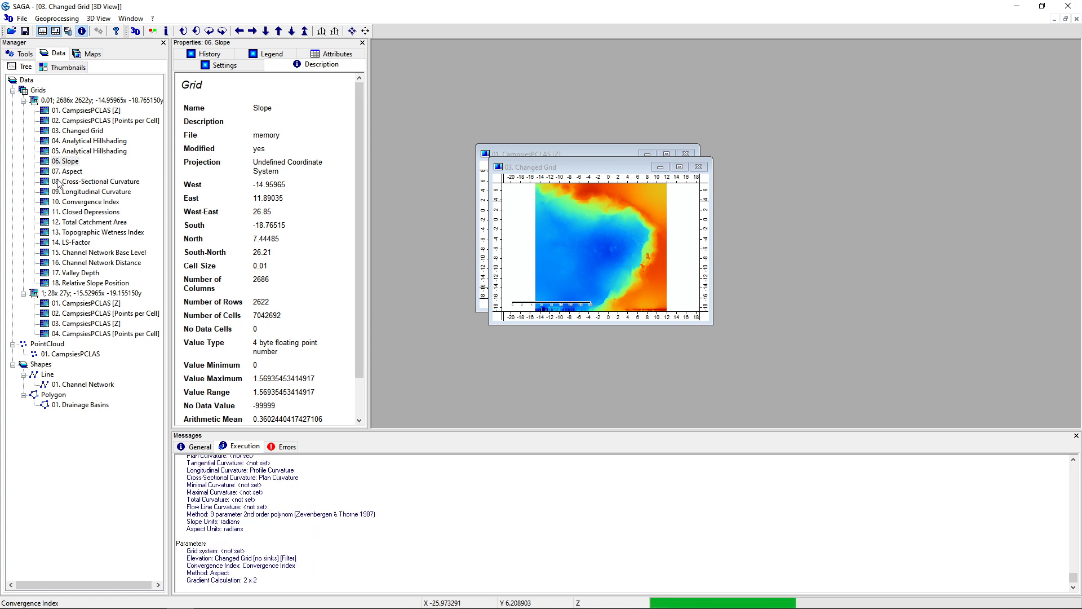
double_click(67, 163)
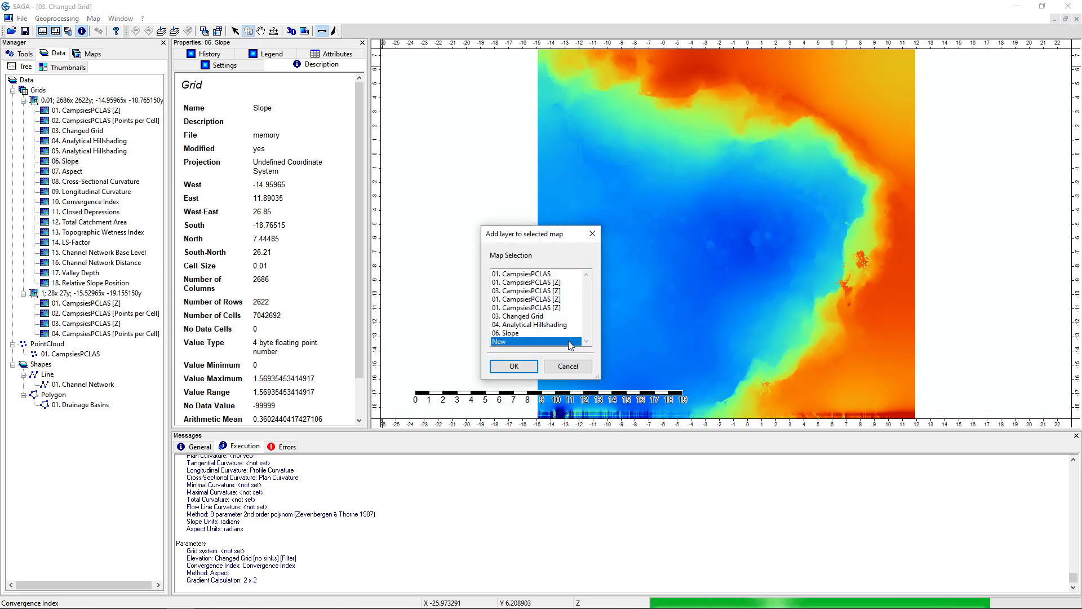
left_click(514, 366)
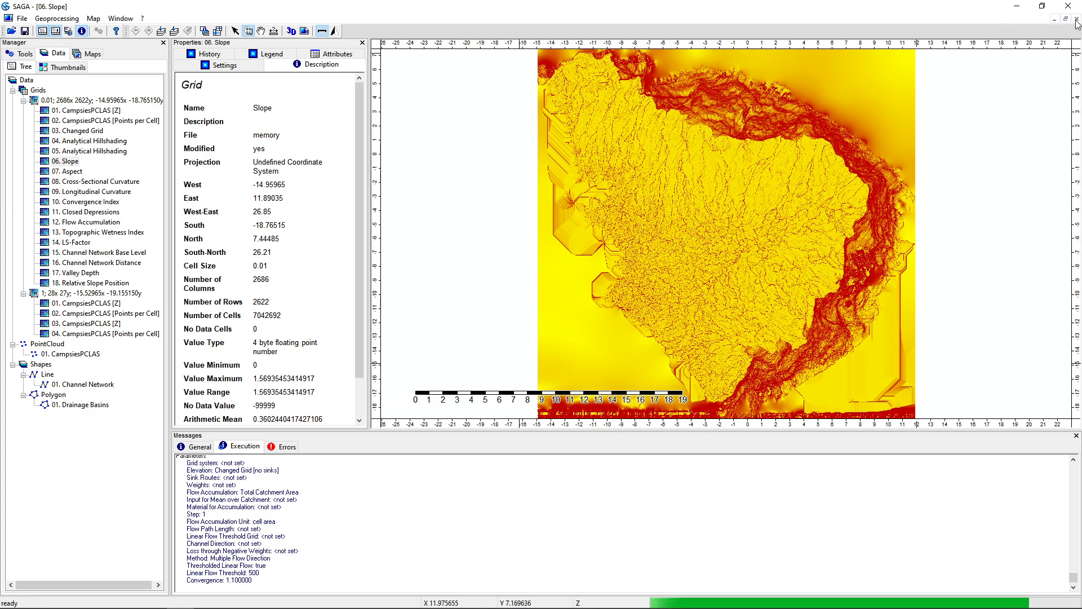
left_click(1076, 19)
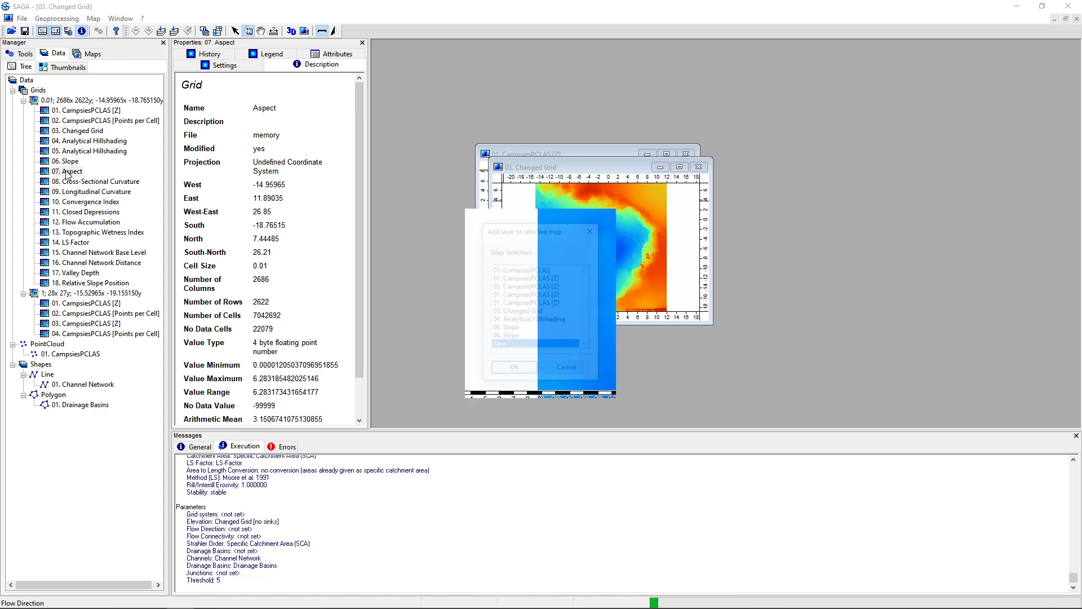
Display 07. Aspect in a new map window, review it, then close that map.
double_click(66, 172)
left_click(514, 367)
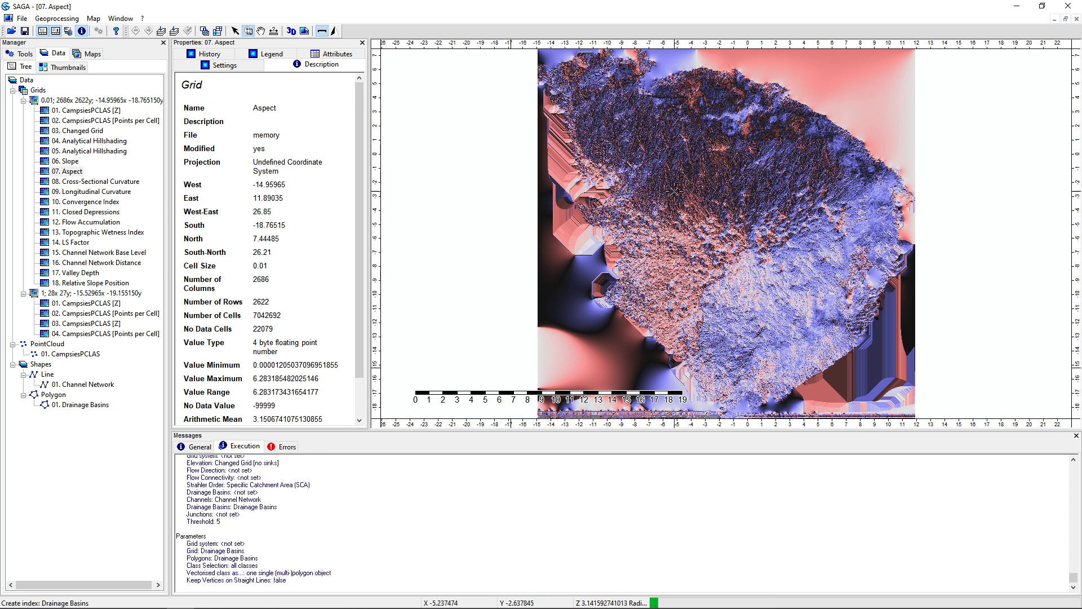
left_click(1076, 19)
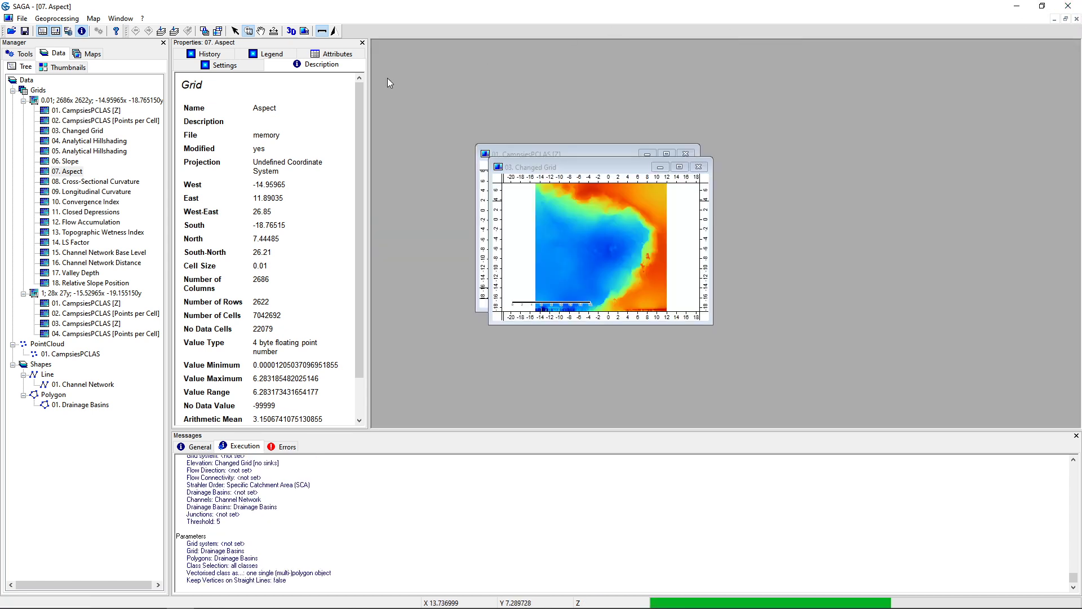